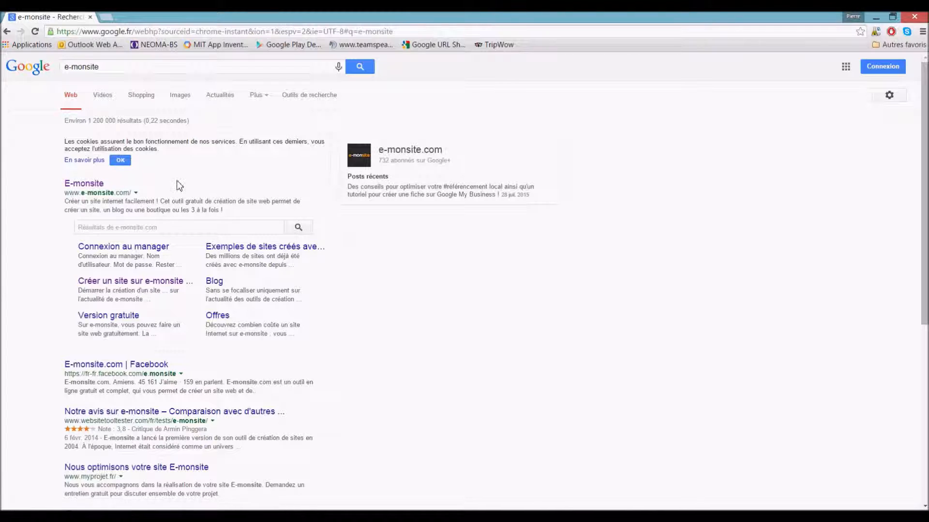
- Open the e-monsite site from the Google results and start creating a new site
{"action": "left_click", "coordinate": [84, 189]}
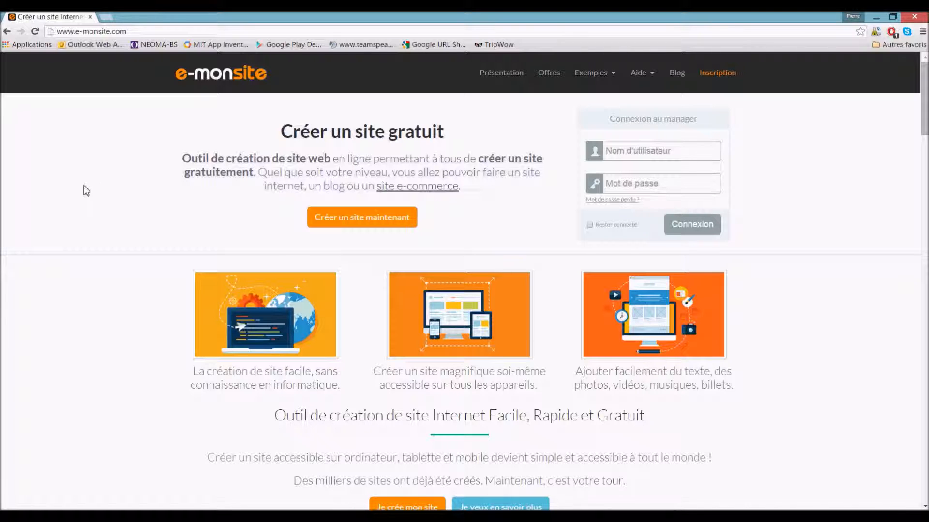
{"action": "left_click", "coordinate": [361, 218]}
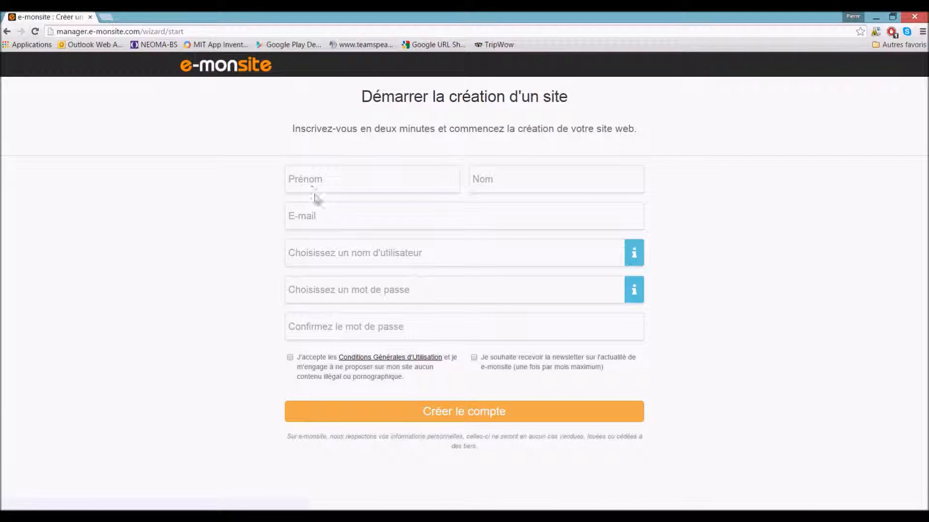
- Enter the first name, last name and e-mail address in the sign-up form
{"action": "left_click", "coordinate": [311, 181]}
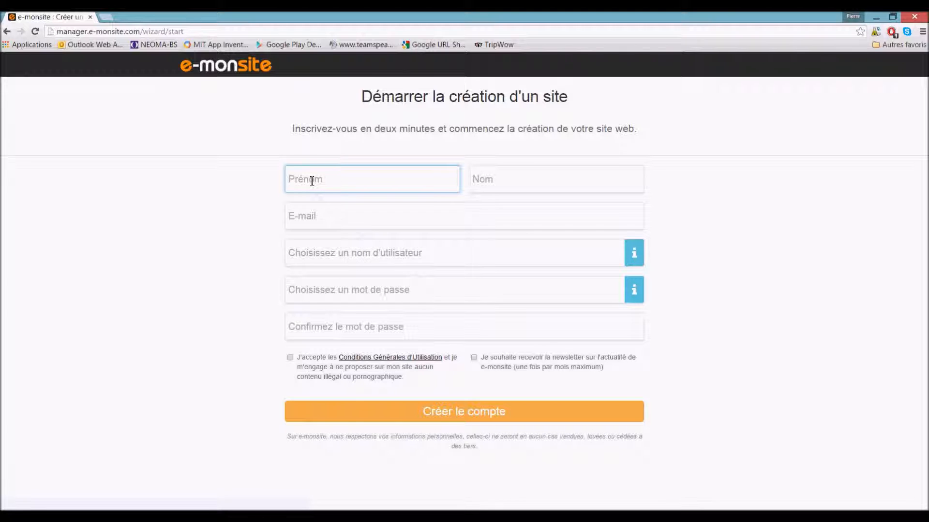
{"action": "type", "text": "Pierre"}
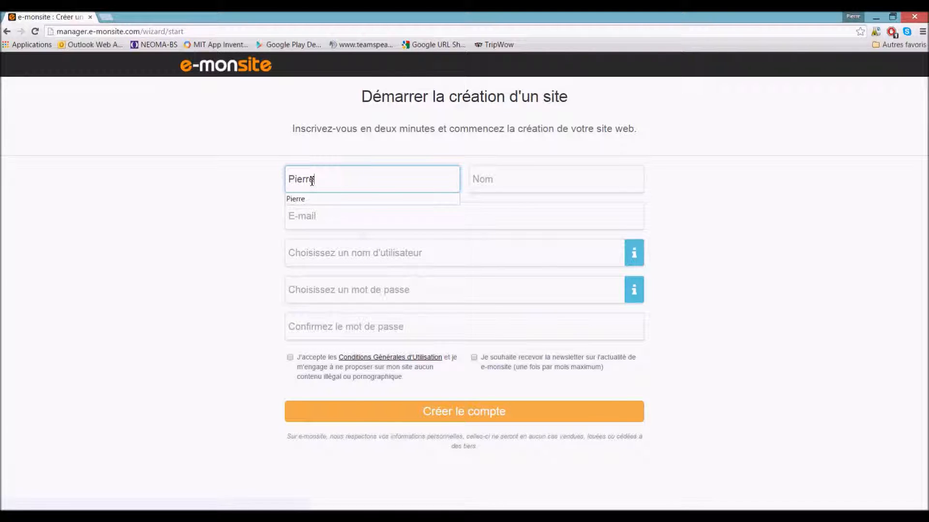
{"action": "left_click", "coordinate": [501, 187]}
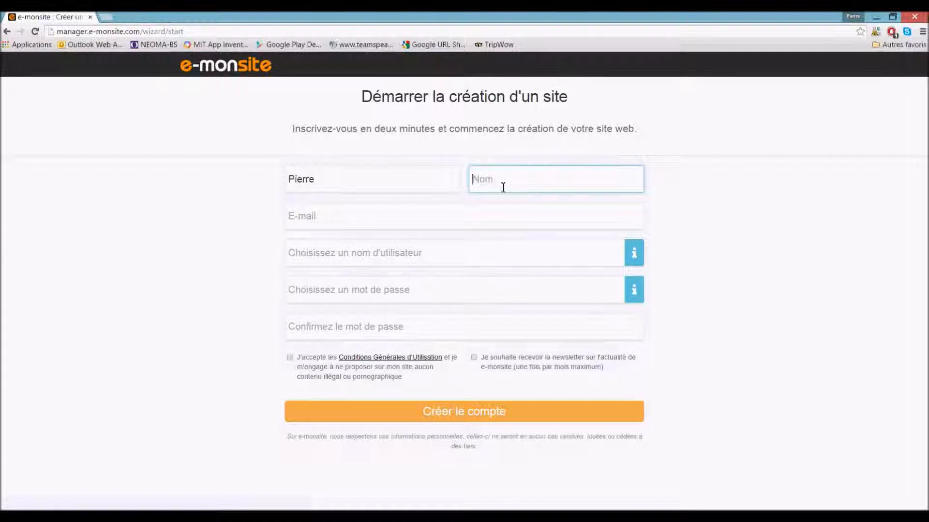
{"action": "type", "text": "AAA"}
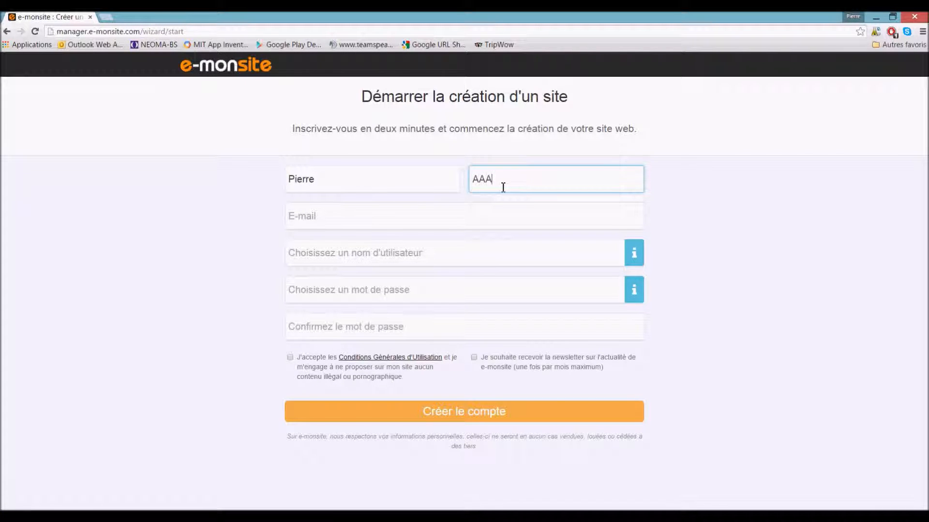
{"action": "left_click", "coordinate": [501, 211]}
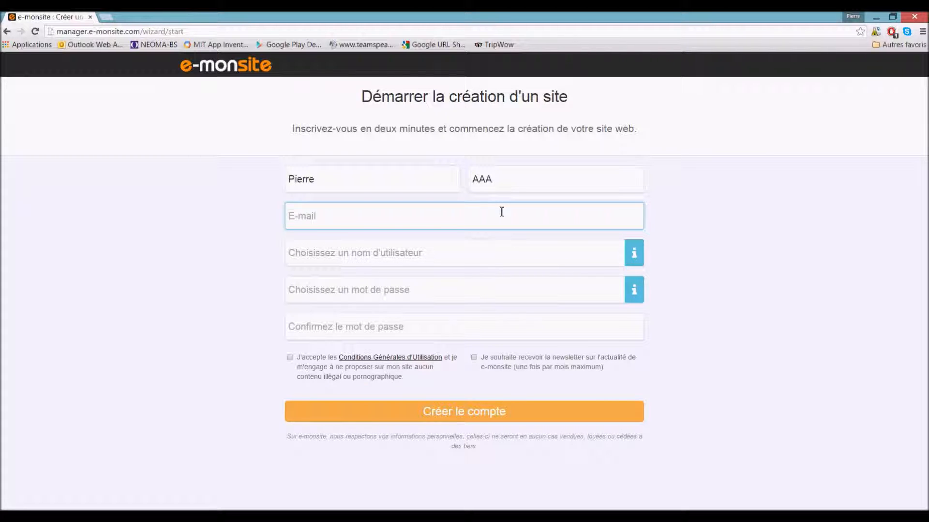
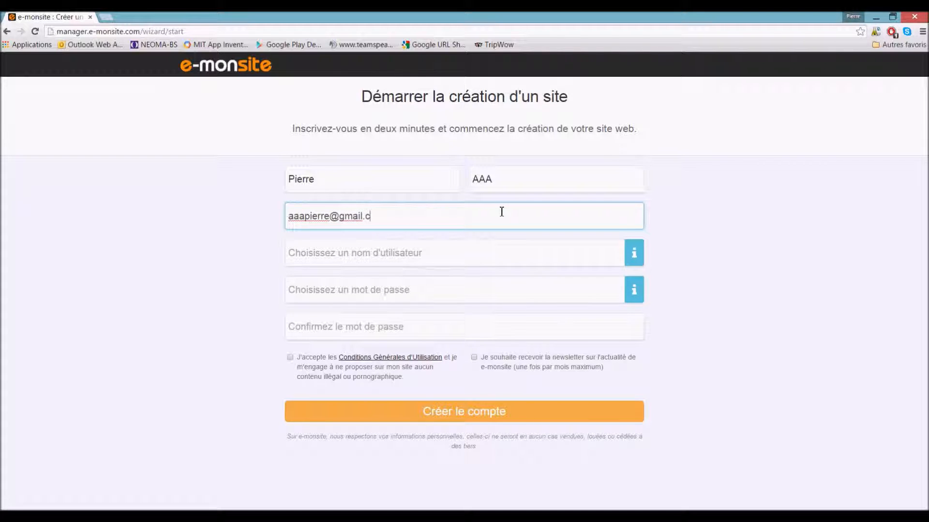
- Accept the suggested username, set and confirm a password, accept the terms, and create the account
{"action": "left_click", "coordinate": [482, 253]}
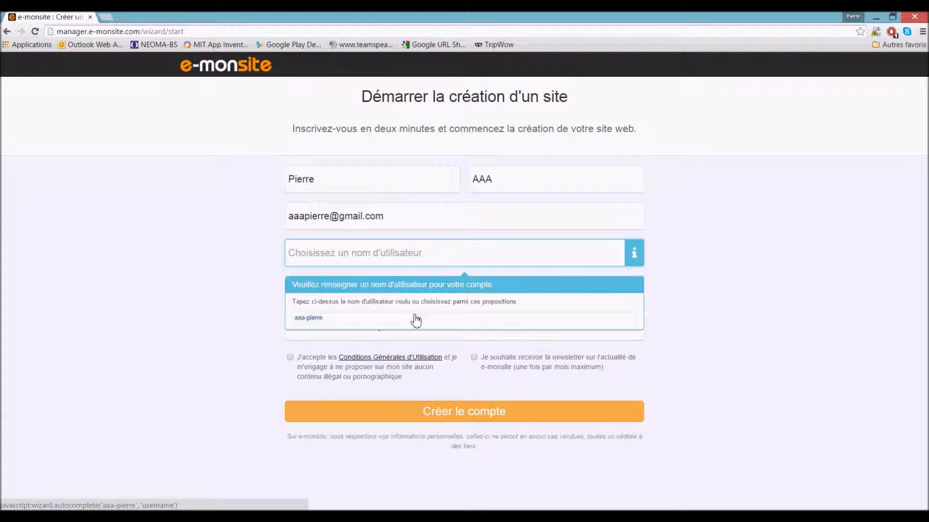
{"action": "left_click", "coordinate": [415, 319]}
{"action": "left_click", "coordinate": [402, 291]}
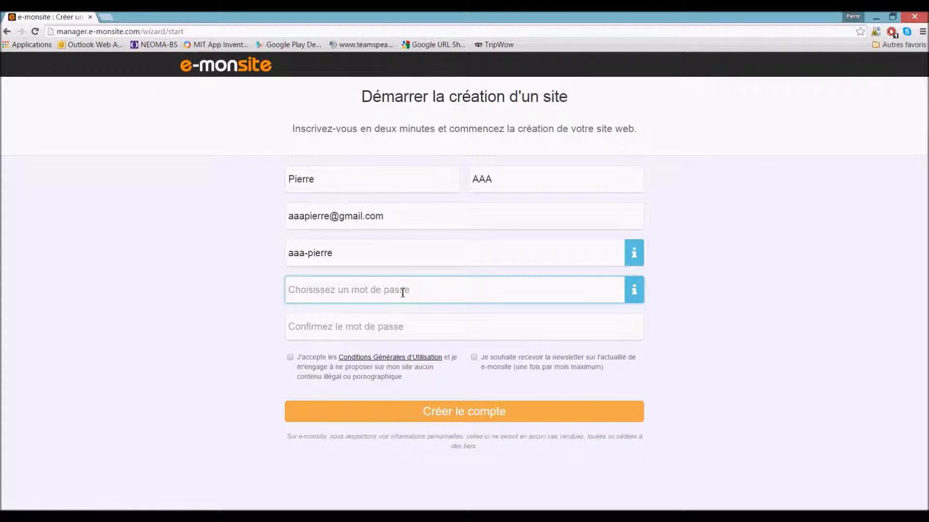
{"action": "type", "text": "a"}
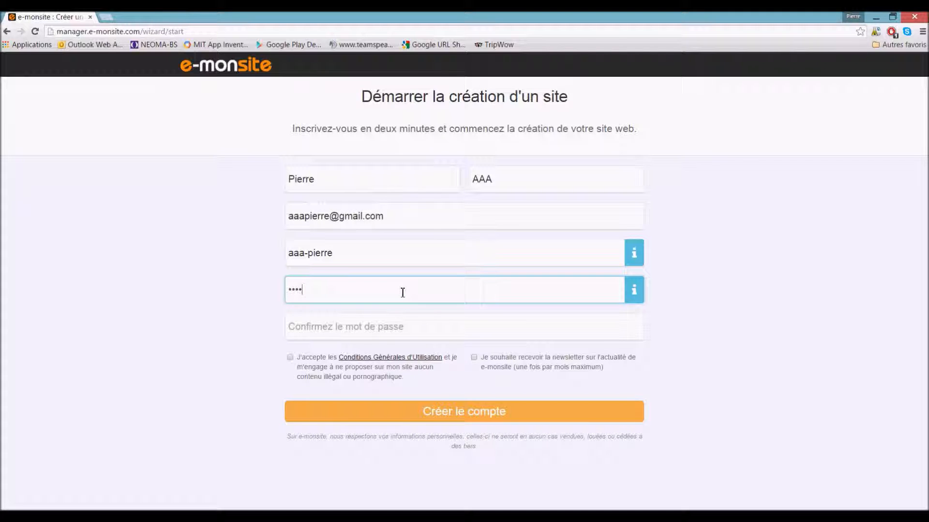
{"action": "key", "text": "BackSpace"}
{"action": "key", "text": "BackSpace"}
{"action": "key", "text": "BackSpace"}
{"action": "type", "text": "aa"}
{"action": "left_click", "coordinate": [399, 328]}
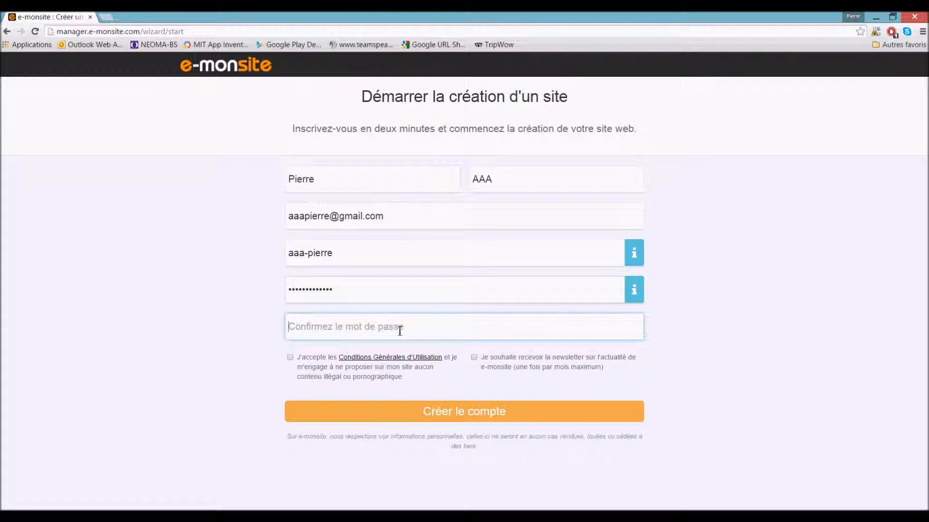
{"action": "type", "text": "aaaaaa"}
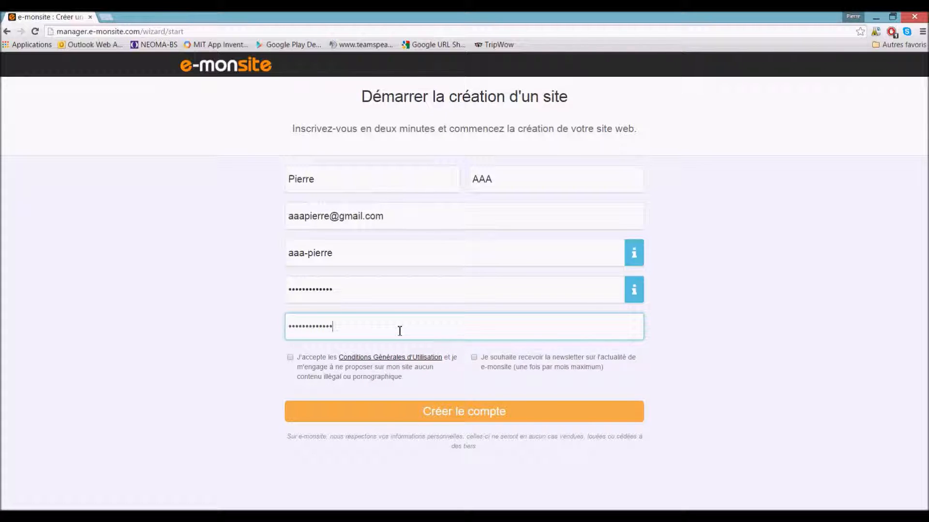
{"action": "left_click", "coordinate": [290, 358]}
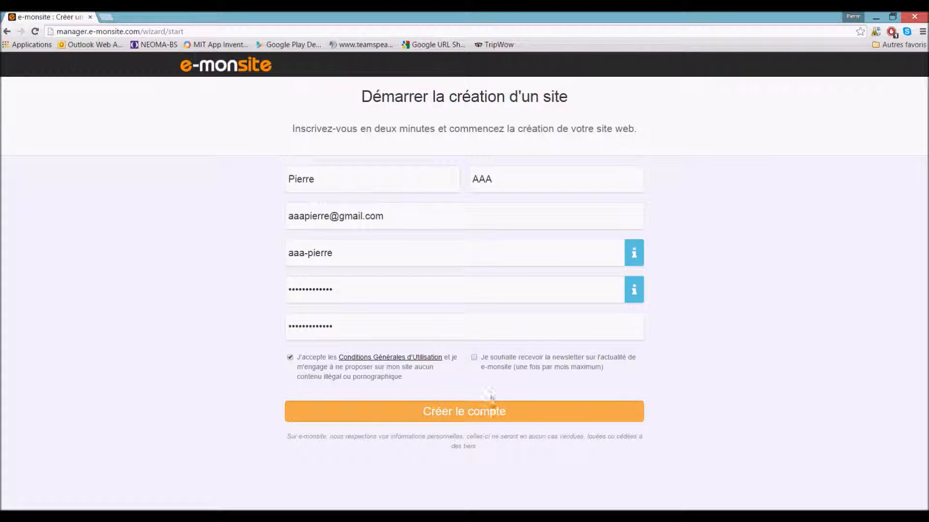
{"action": "left_click", "coordinate": [494, 416]}
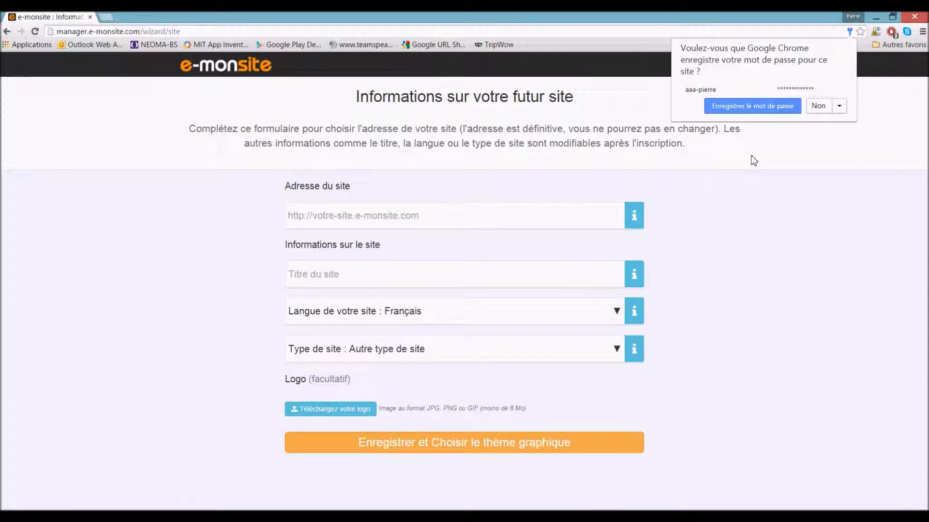
- Decline the browser's password prompt, then enter the site's web address and title
{"action": "left_click", "coordinate": [812, 108]}
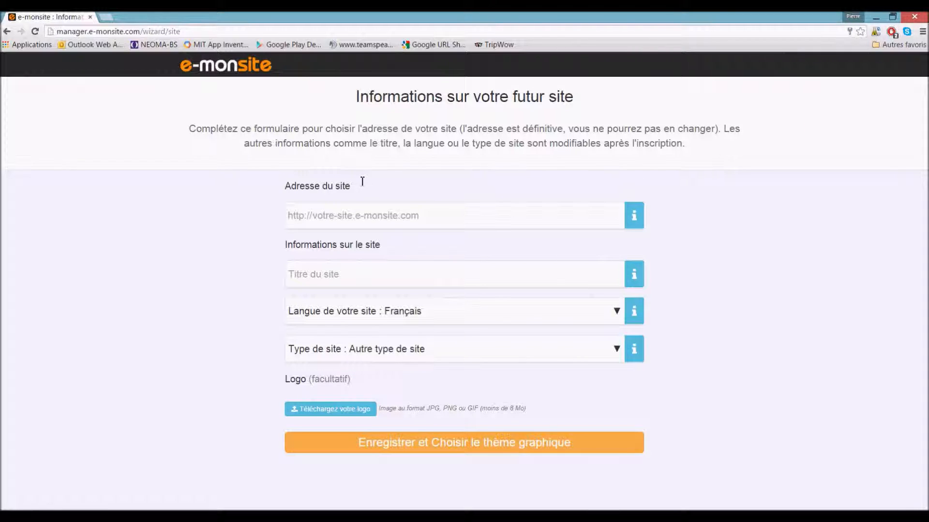
{"action": "left_click", "coordinate": [324, 212]}
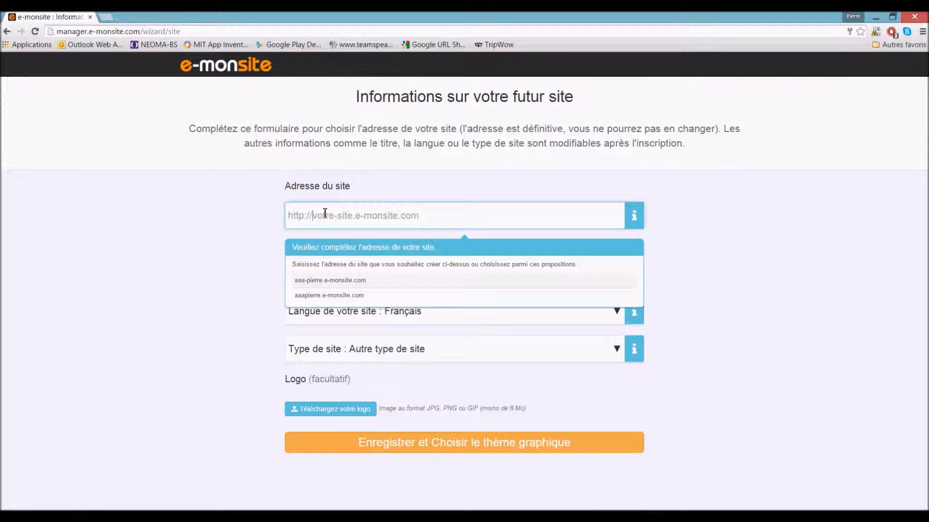
{"action": "type", "text": "test"}
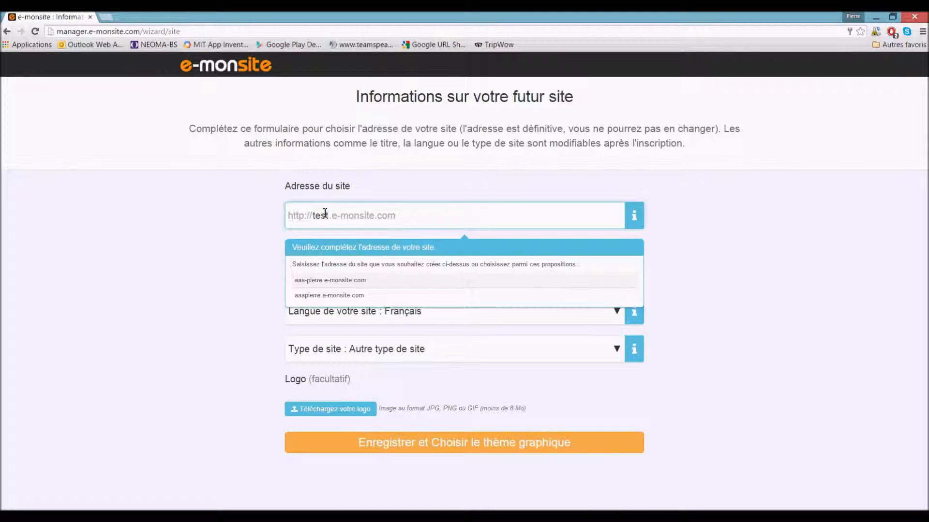
{"action": "type", "text": "youtubepi"}
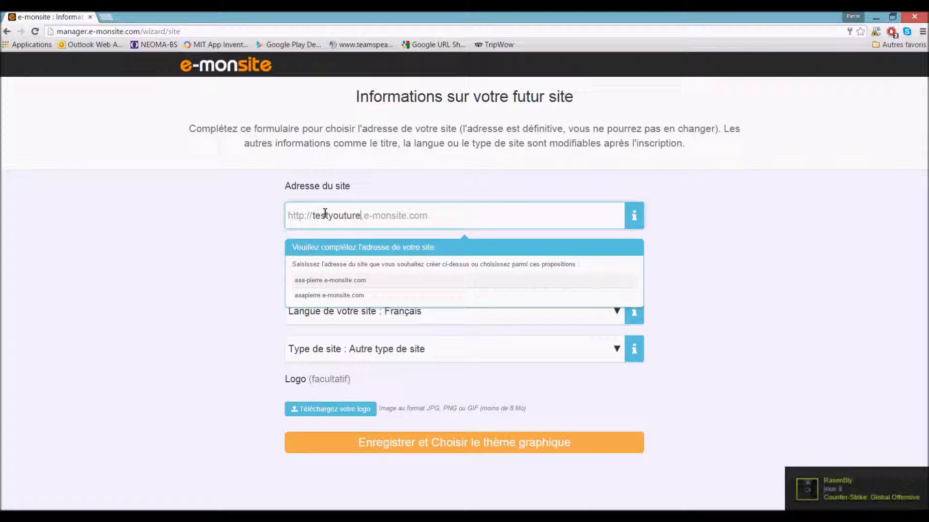
{"action": "type", "text": "erre"}
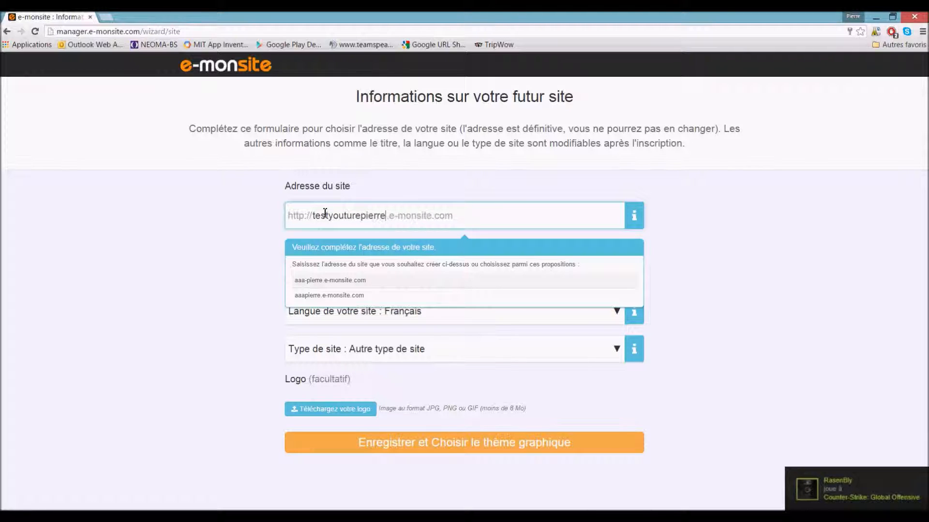
{"action": "left_click", "coordinate": [257, 236]}
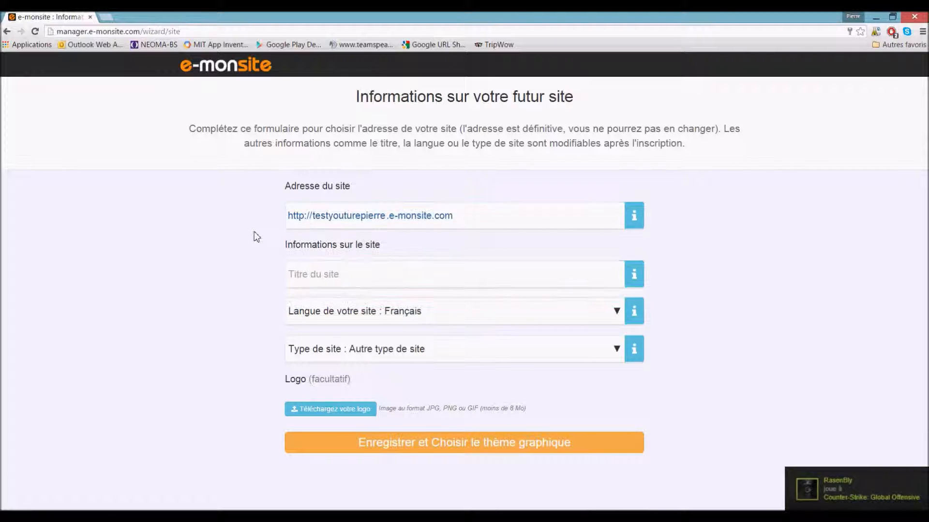
{"action": "left_click", "coordinate": [321, 279]}
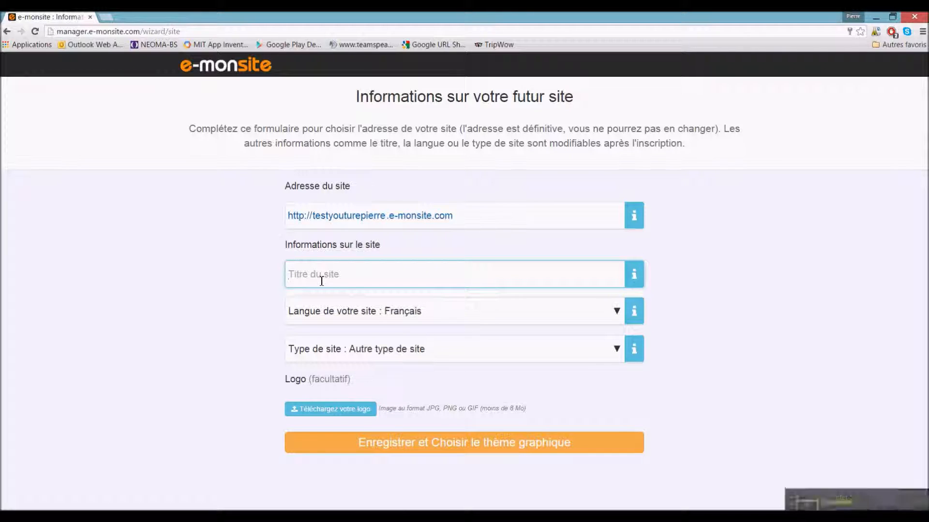
{"action": "type", "text": "Youtub"}
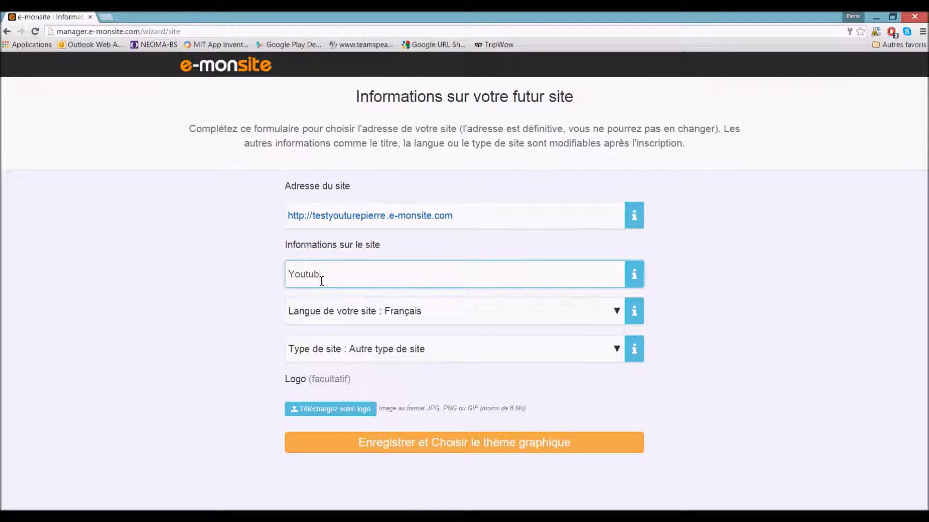
{"action": "type", "text": "e Pierre"}
- Keep the site type as 'Autre type de site' and save the details to reach theme selection
{"action": "left_click", "coordinate": [440, 358]}
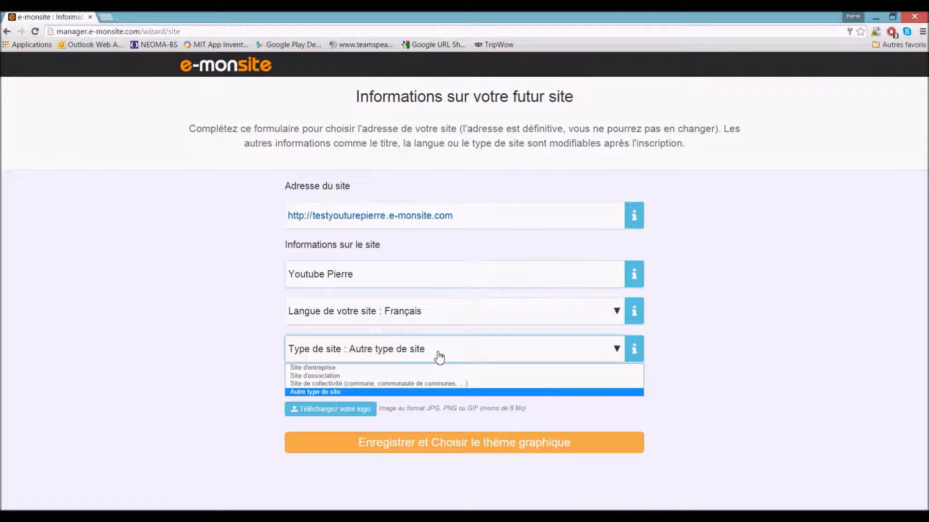
{"action": "left_click", "coordinate": [384, 394]}
{"action": "left_click", "coordinate": [372, 357]}
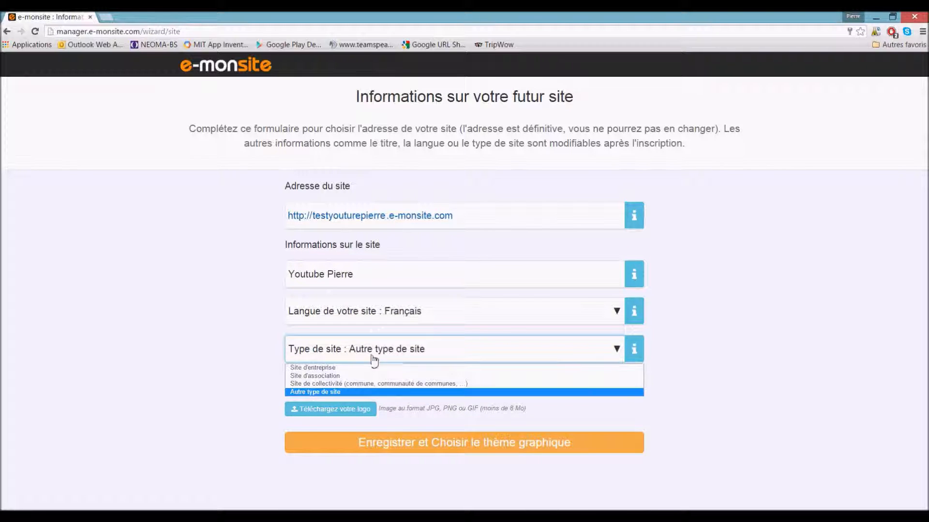
{"action": "left_click", "coordinate": [364, 392]}
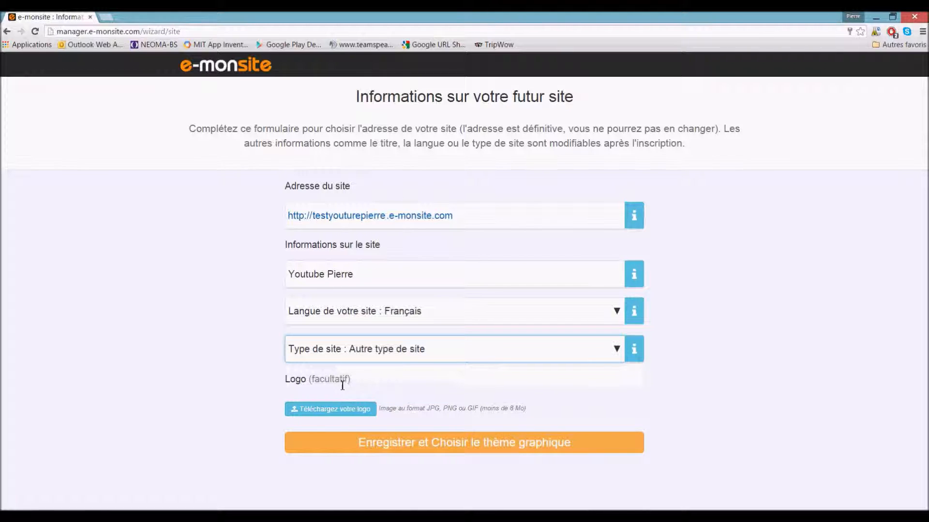
{"action": "left_click", "coordinate": [443, 441]}
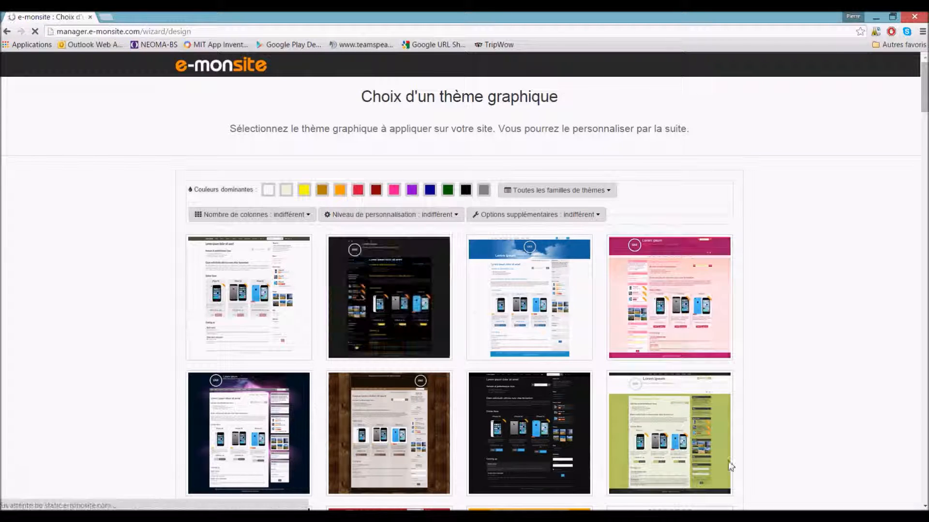
{"action": "scroll", "coordinate": [771, 404], "scroll_direction": "down", "scroll_amount": 8}
{"action": "scroll", "coordinate": [773, 405], "scroll_direction": "down", "scroll_amount": 14}
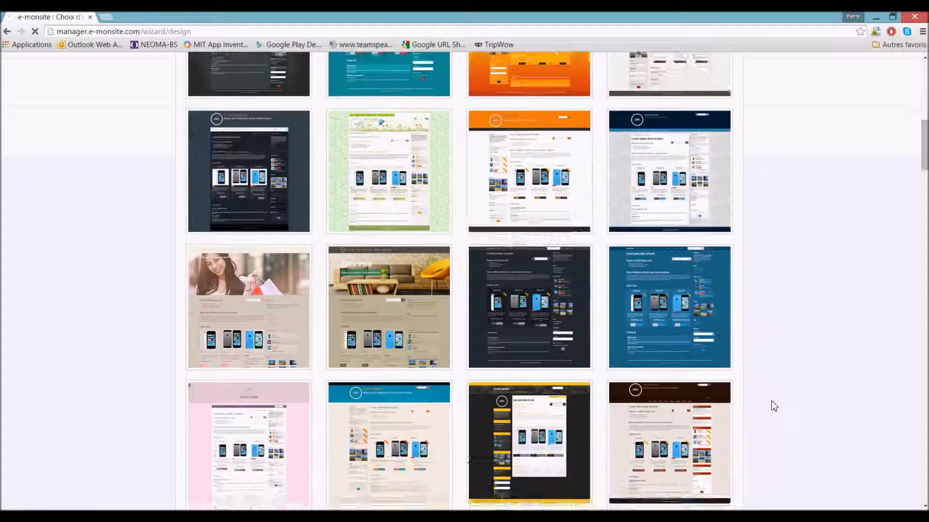
{"action": "scroll", "coordinate": [774, 406], "scroll_direction": "down", "scroll_amount": 14}
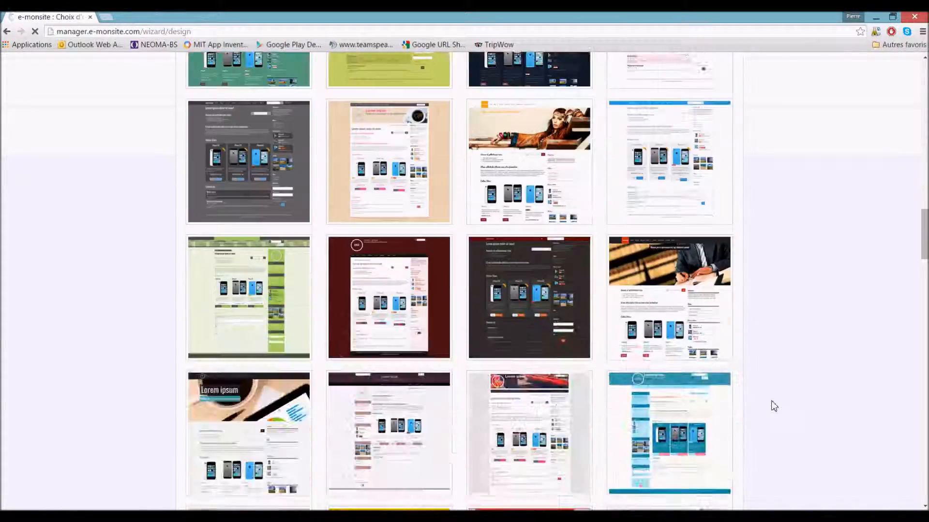
{"action": "scroll", "coordinate": [773, 407], "scroll_direction": "down", "scroll_amount": 14}
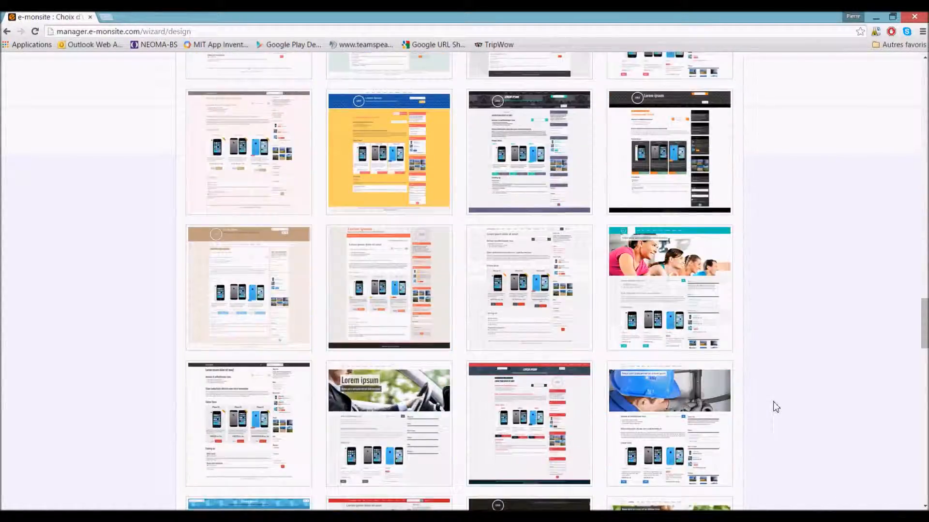
{"action": "scroll", "coordinate": [775, 407], "scroll_direction": "down", "scroll_amount": 14}
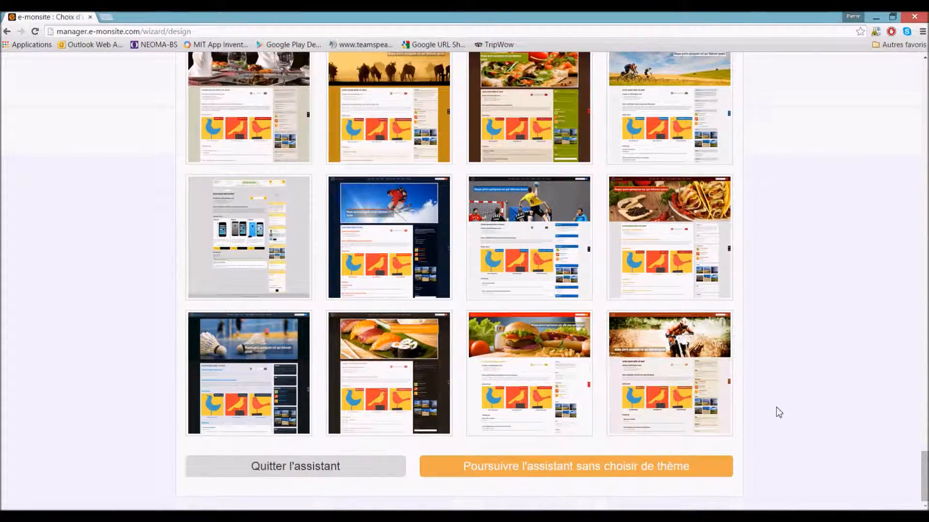
{"action": "scroll", "coordinate": [352, 464], "scroll_direction": "up", "scroll_amount": 5}
{"action": "scroll", "coordinate": [352, 463], "scroll_direction": "up", "scroll_amount": 20}
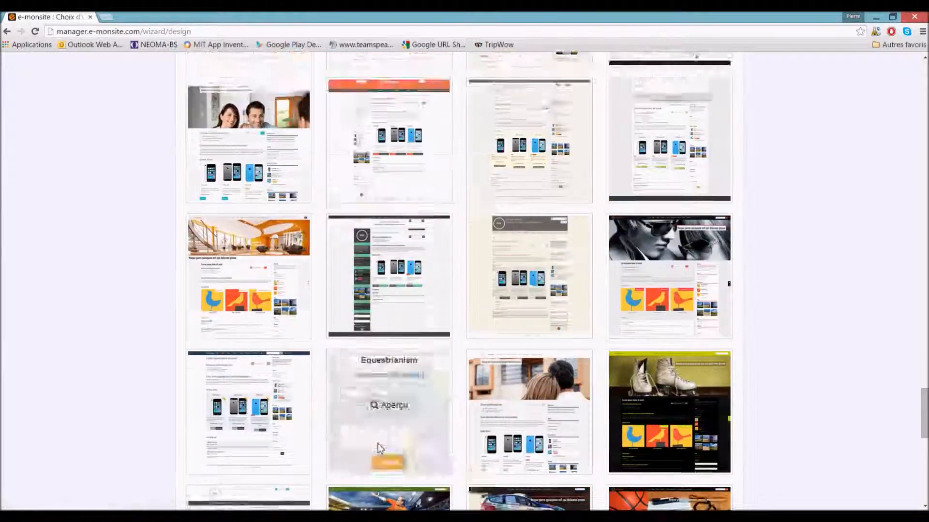
{"action": "scroll", "coordinate": [378, 448], "scroll_direction": "up", "scroll_amount": 20}
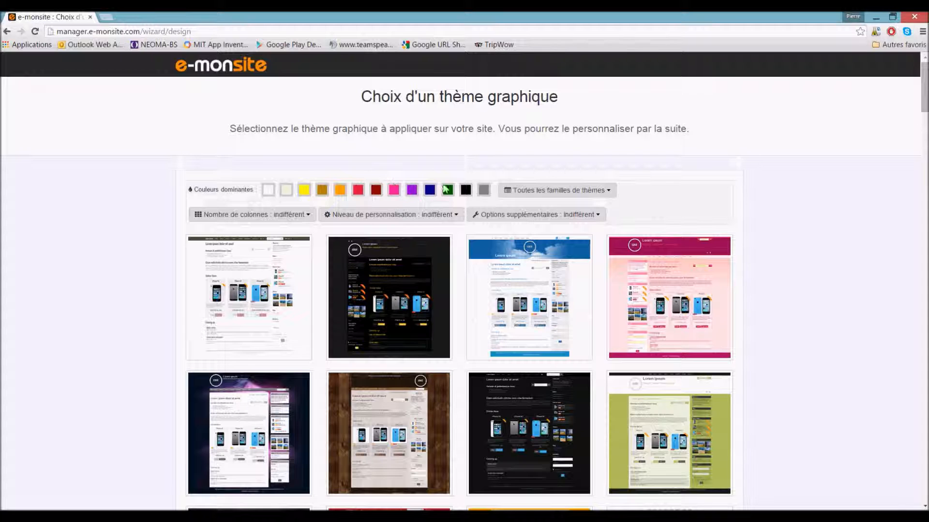
{"action": "left_click", "coordinate": [541, 191]}
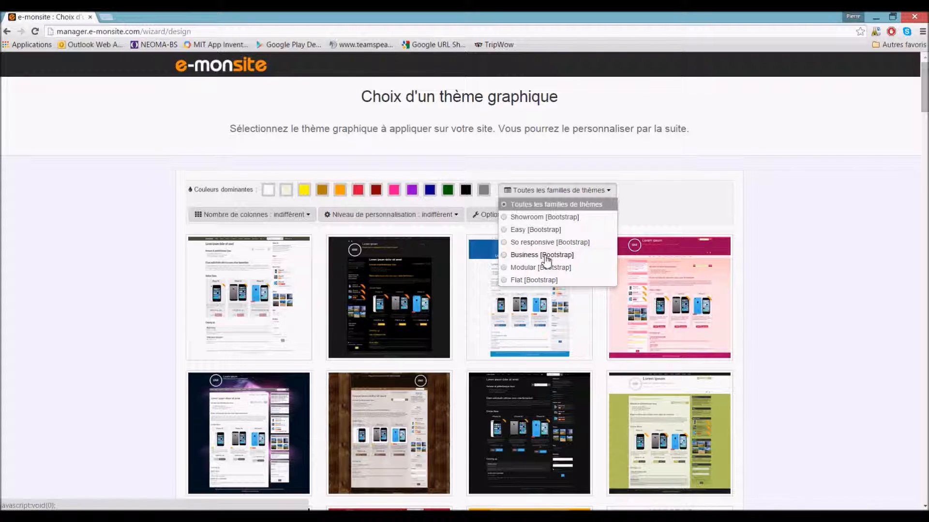
{"action": "left_click", "coordinate": [809, 315]}
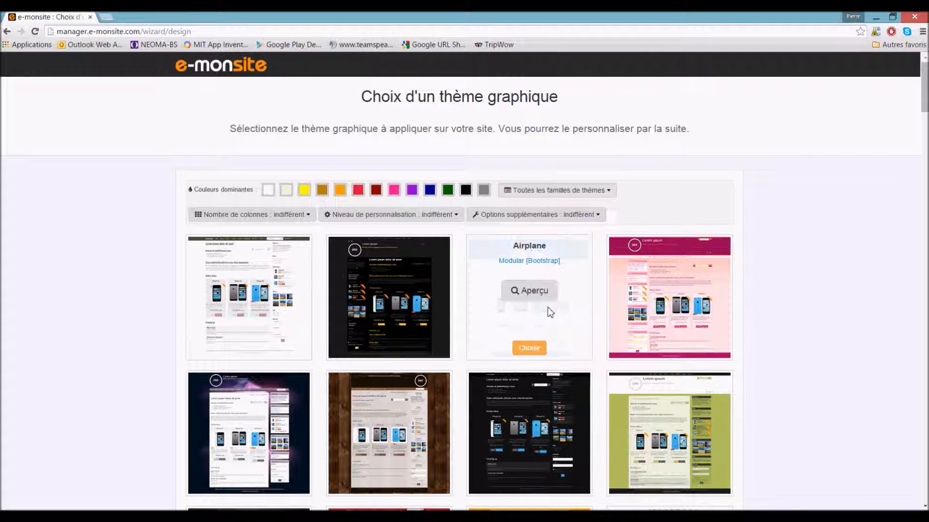
{"action": "left_click", "coordinate": [550, 290]}
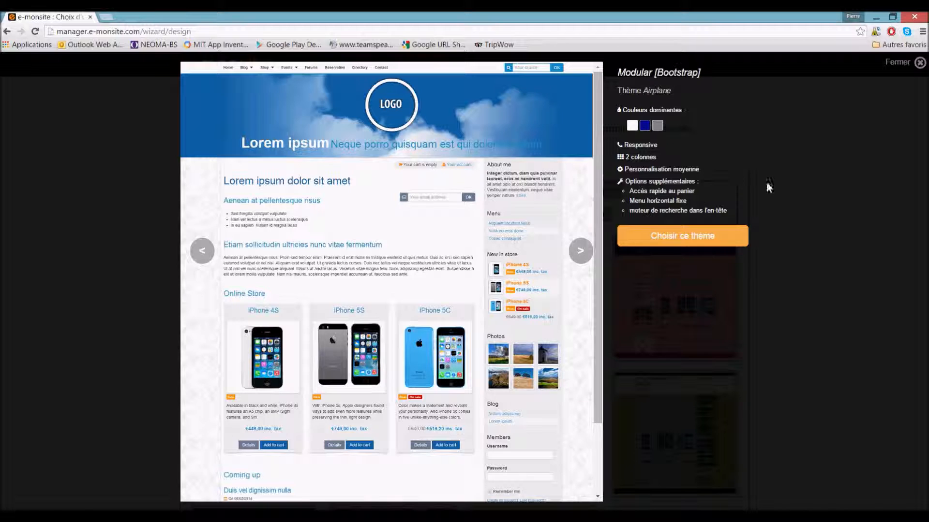
{"action": "left_click", "coordinate": [918, 66]}
{"action": "mouse_move", "coordinate": [559, 269]}
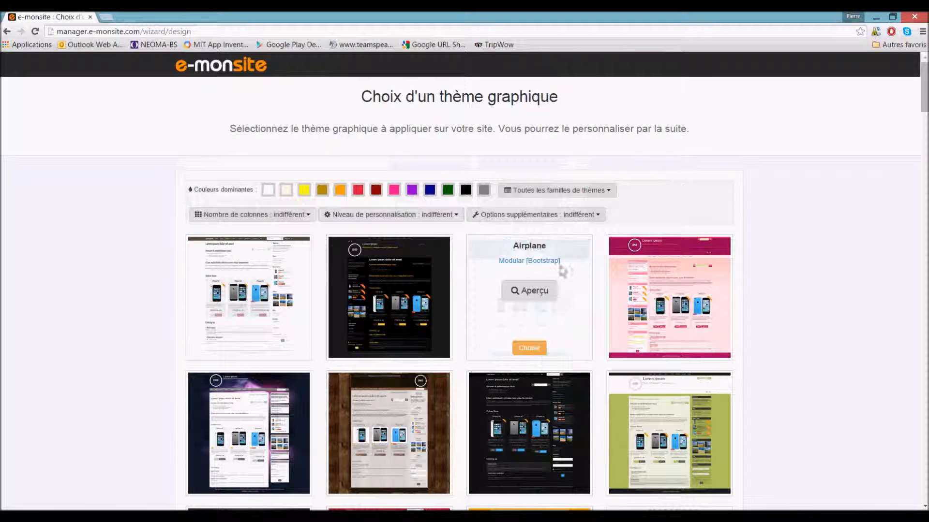
- Choose the Airplane theme, disable the Blog module, enable Quiz, and save the modules
{"action": "left_click", "coordinate": [531, 348]}
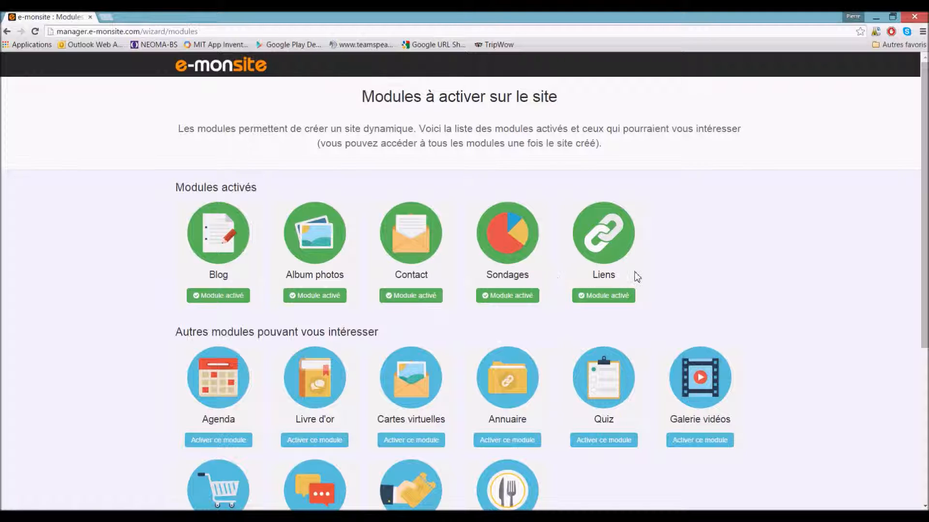
{"action": "scroll", "coordinate": [637, 277], "scroll_direction": "down", "scroll_amount": 2}
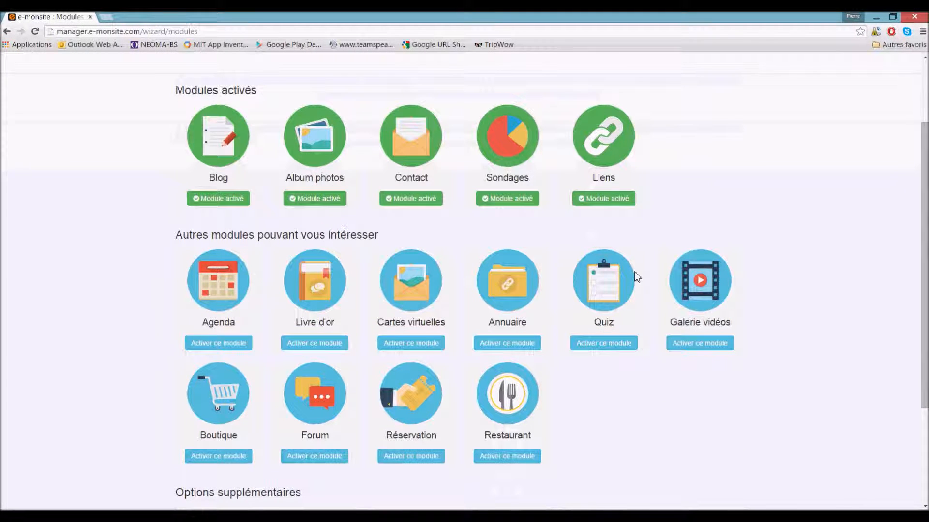
{"action": "left_click", "coordinate": [216, 203]}
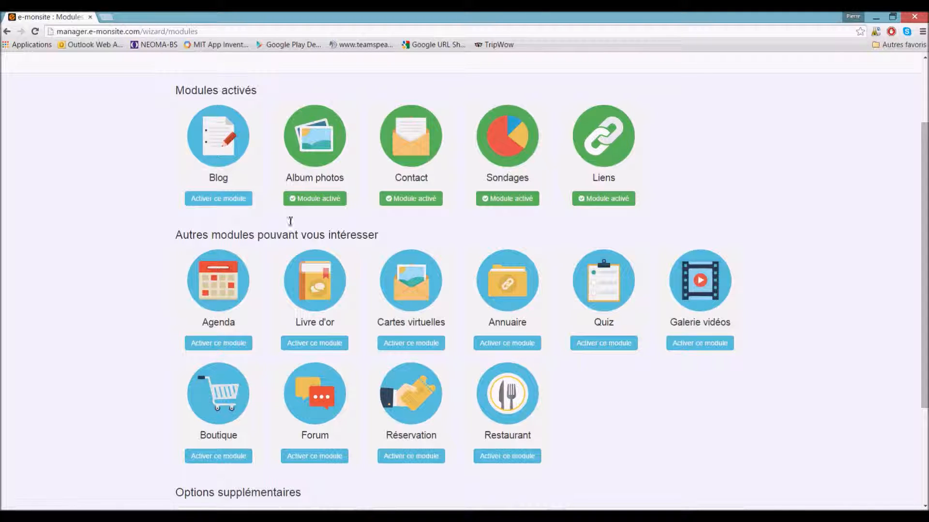
{"action": "left_click", "coordinate": [603, 344]}
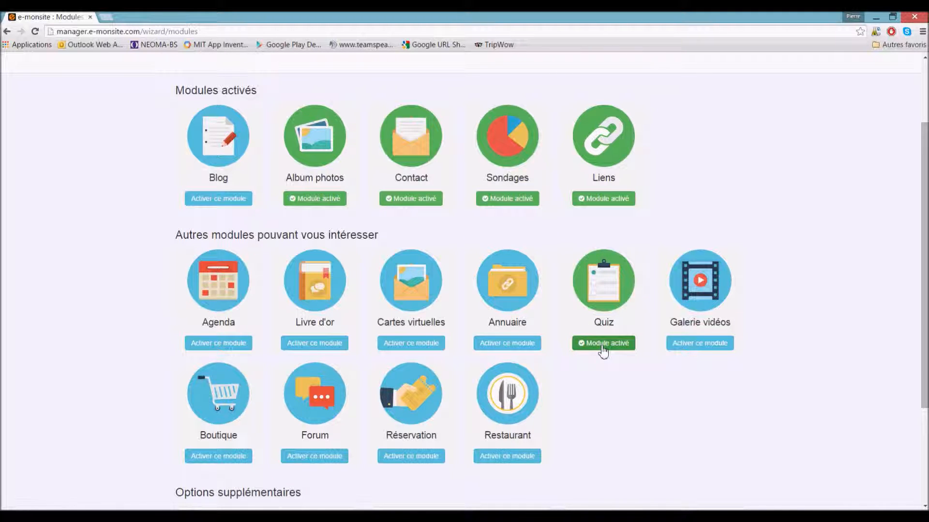
{"action": "scroll", "coordinate": [601, 348], "scroll_direction": "down", "scroll_amount": 3}
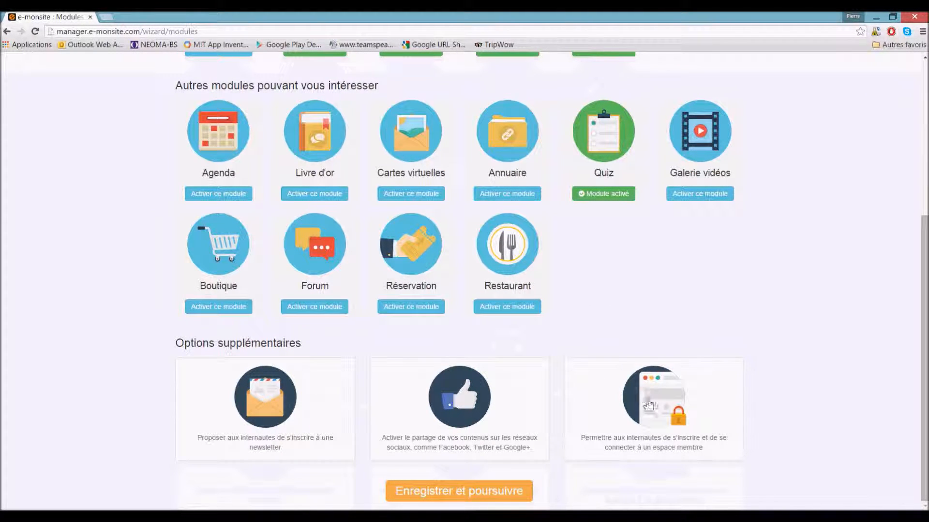
{"action": "left_click", "coordinate": [431, 492]}
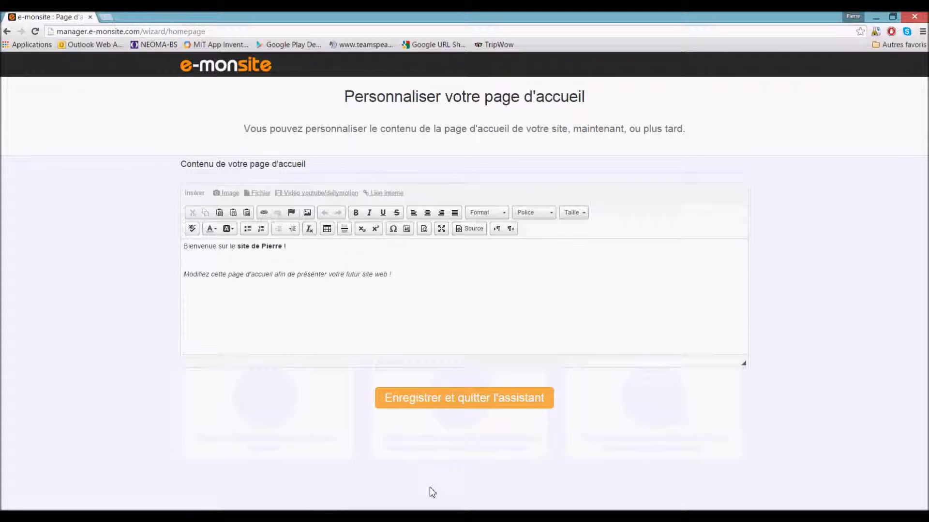
- Clear the default welcome text and type 'Bonjour à tous !' with a signature name below
{"action": "left_click_drag", "start_coordinate": [369, 274], "coordinate": [211, 274]}
{"action": "left_click_drag", "start_coordinate": [245, 302], "coordinate": [128, 234]}
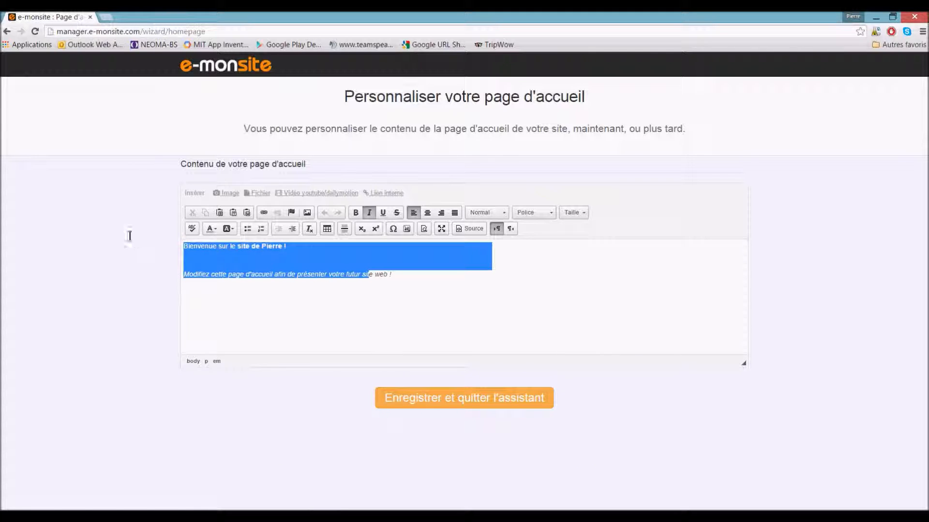
{"action": "key", "text": "BackSpace"}
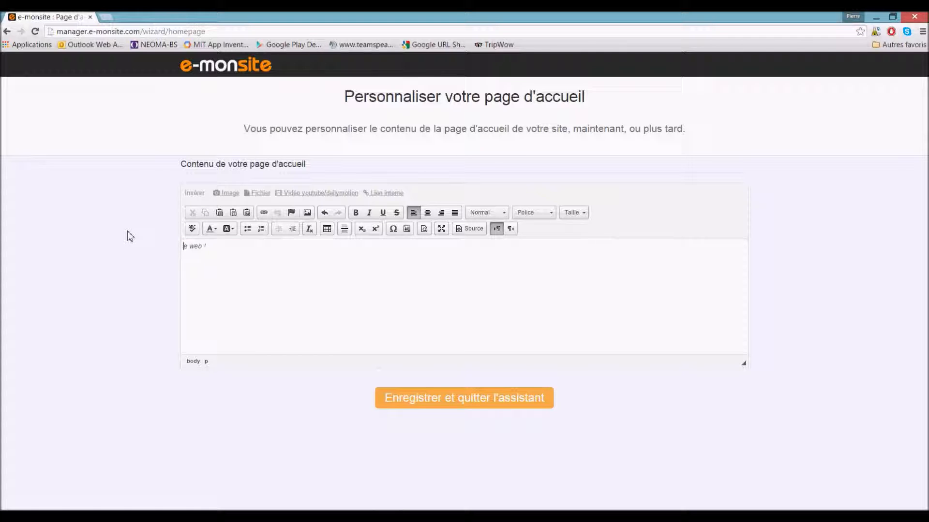
{"action": "left_click_drag", "start_coordinate": [208, 245], "coordinate": [165, 247]}
{"action": "key", "text": "BackSpace"}
{"action": "type", "text": "Bonjour à tous !"}
{"action": "key", "text": "Return"}
{"action": "type", "text": "Pierre"}
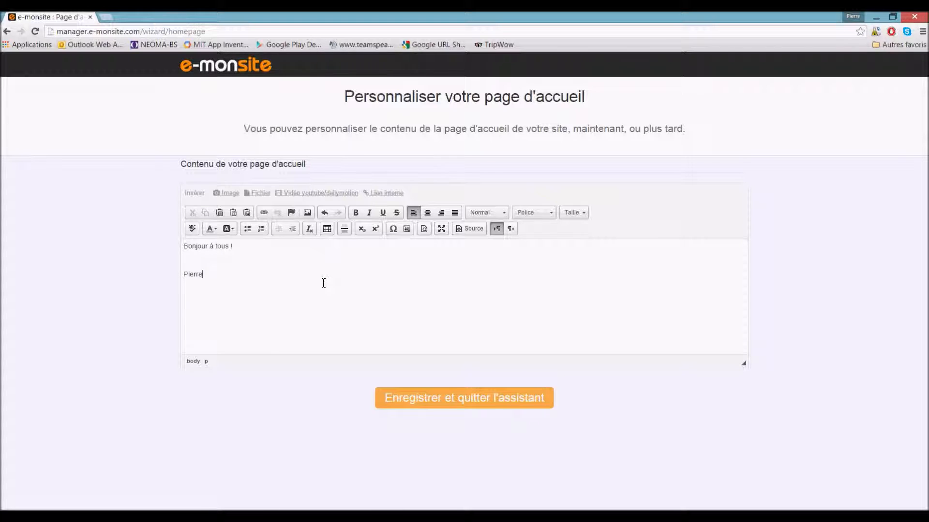
- Make the signature bold and turn the greeting into an italic Titre 2 heading
{"action": "left_click_drag", "start_coordinate": [323, 283], "coordinate": [170, 284]}
{"action": "left_click", "coordinate": [355, 212]}
{"action": "left_click_drag", "start_coordinate": [233, 246], "coordinate": [165, 251]}
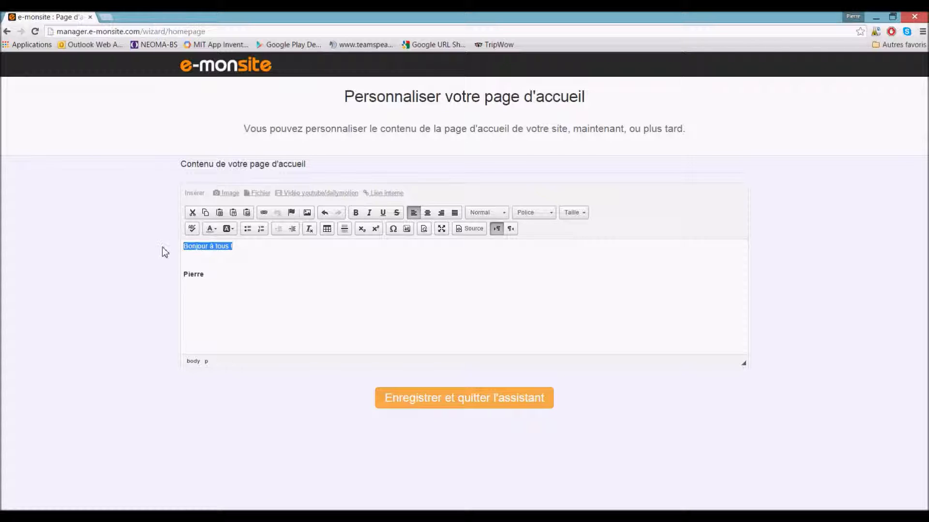
{"action": "left_click", "coordinate": [372, 214]}
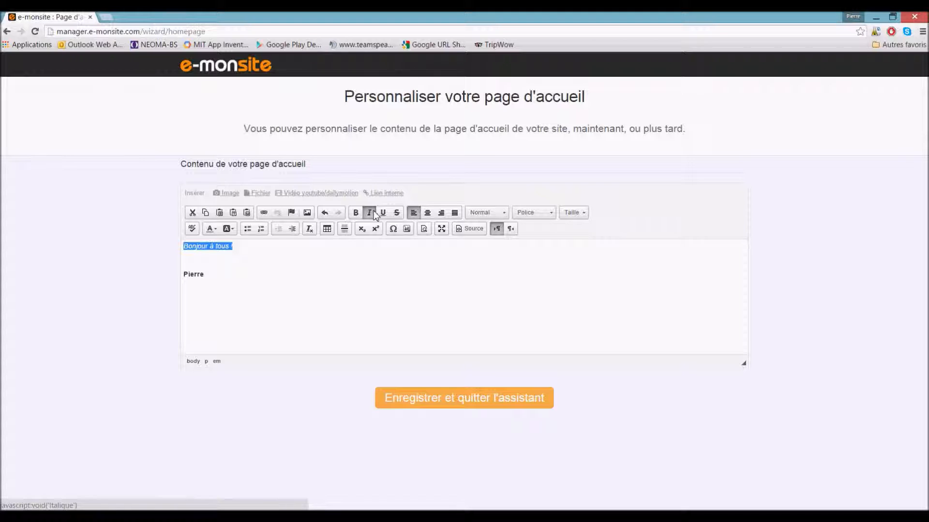
{"action": "left_click", "coordinate": [529, 215]}
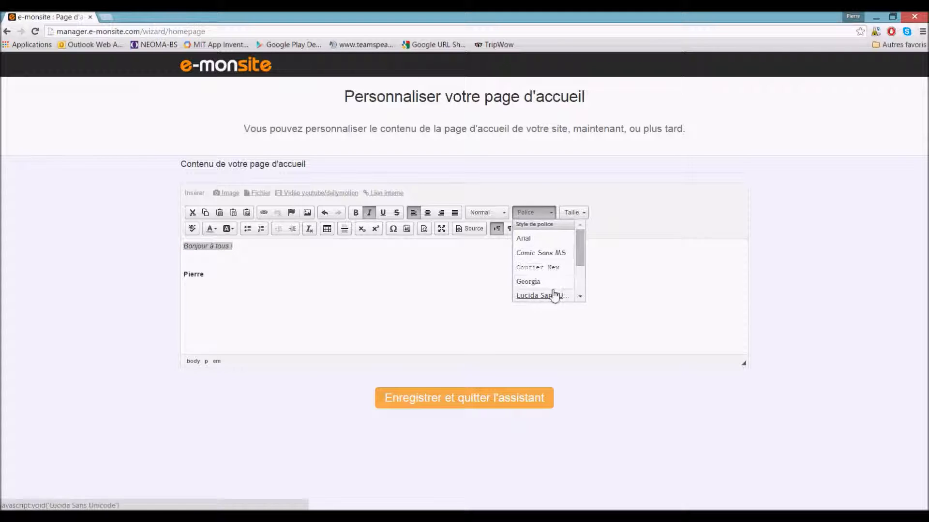
{"action": "left_click", "coordinate": [495, 214]}
{"action": "left_click", "coordinate": [498, 255]}
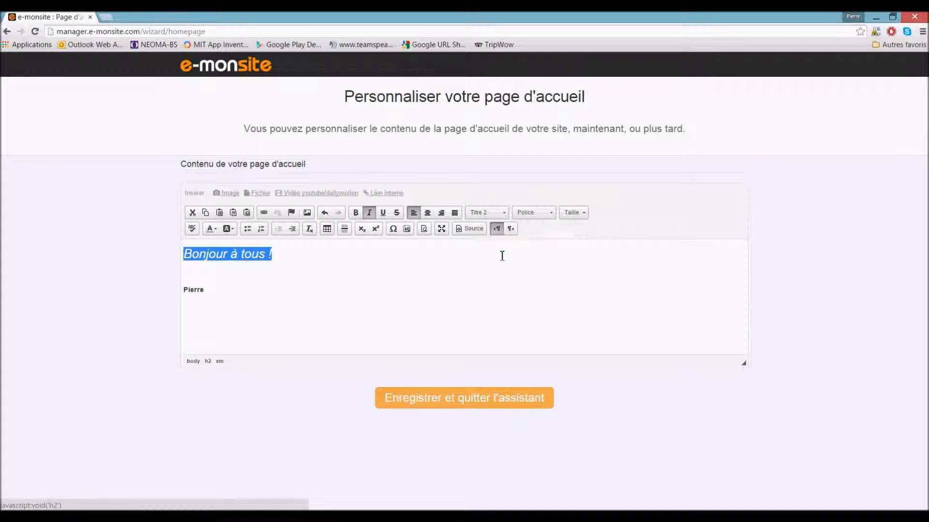
- Centre both lines and insert '#' before the signature name
{"action": "double_click", "coordinate": [194, 290]}
{"action": "left_click_drag", "start_coordinate": [219, 292], "coordinate": [179, 249]}
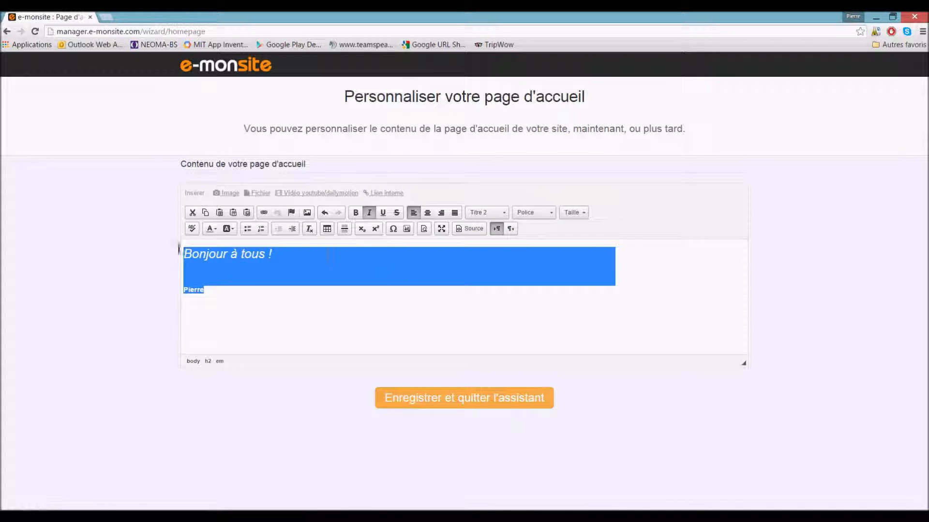
{"action": "left_click", "coordinate": [428, 213]}
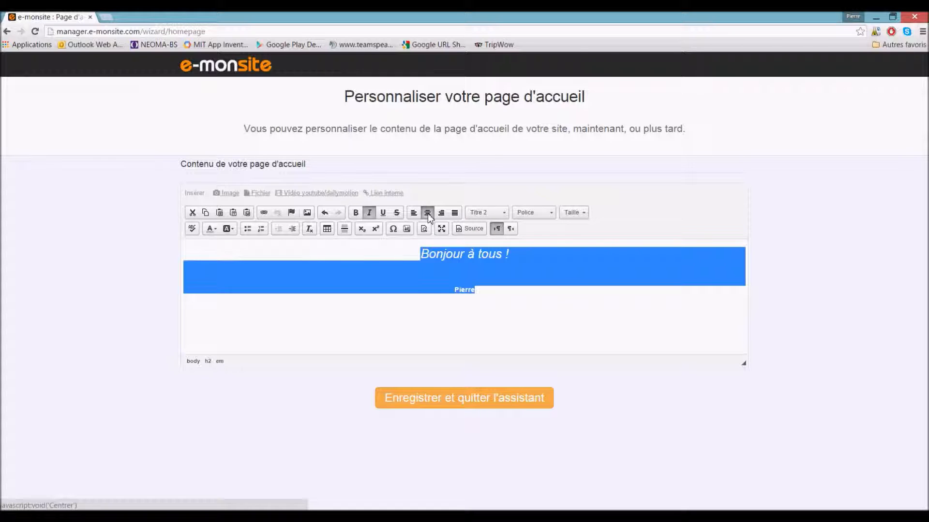
{"action": "left_click", "coordinate": [490, 303]}
{"action": "left_click", "coordinate": [456, 292]}
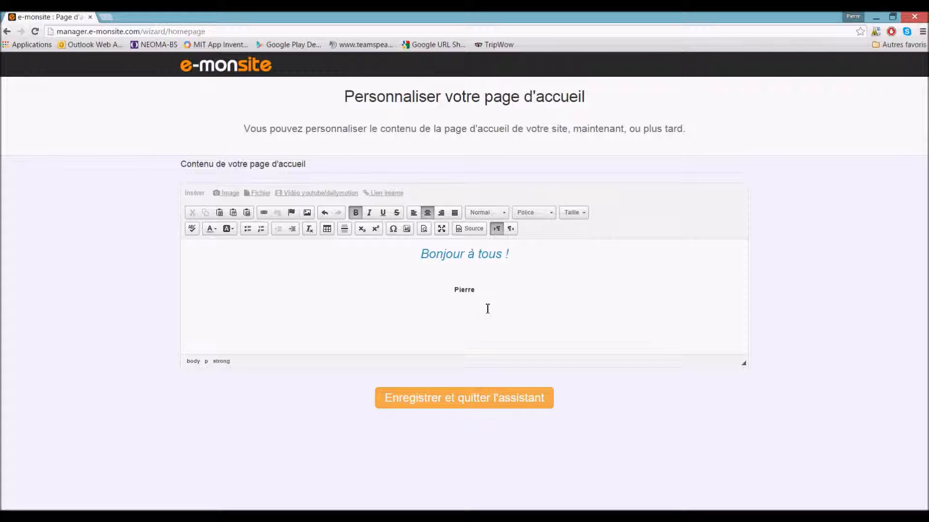
{"action": "type", "text": "#"}
- Save and quit the setup assistant, decline the dashboard tour, and open the live site in a new tab
{"action": "left_click", "coordinate": [469, 404]}
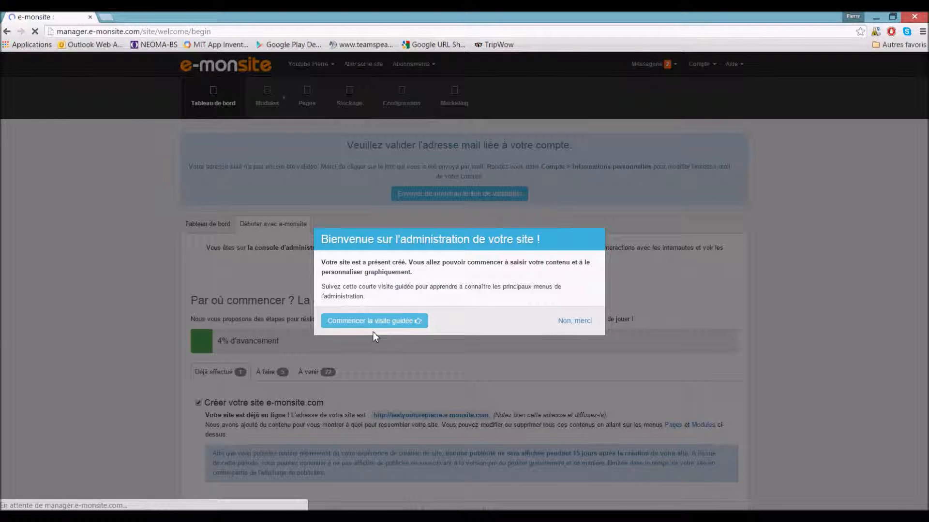
{"action": "left_click", "coordinate": [571, 322]}
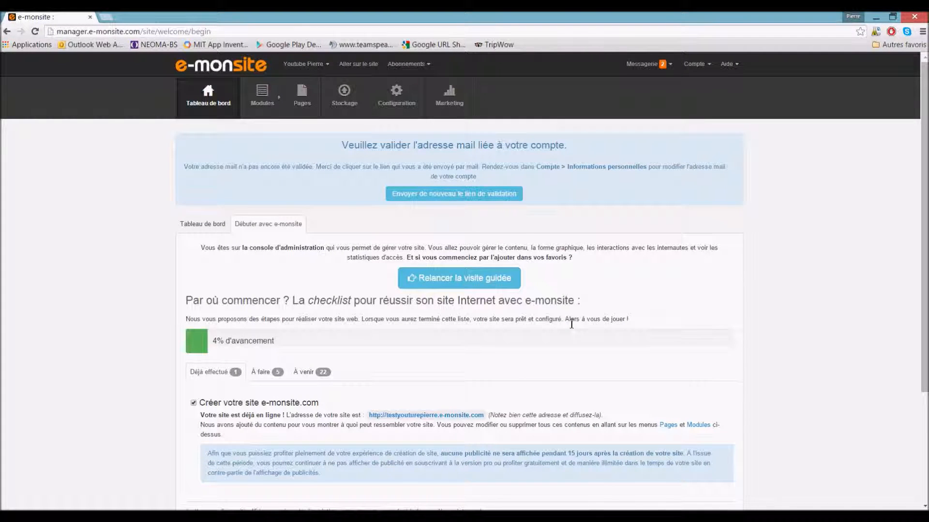
{"action": "scroll", "coordinate": [570, 322], "scroll_direction": "down", "scroll_amount": 2}
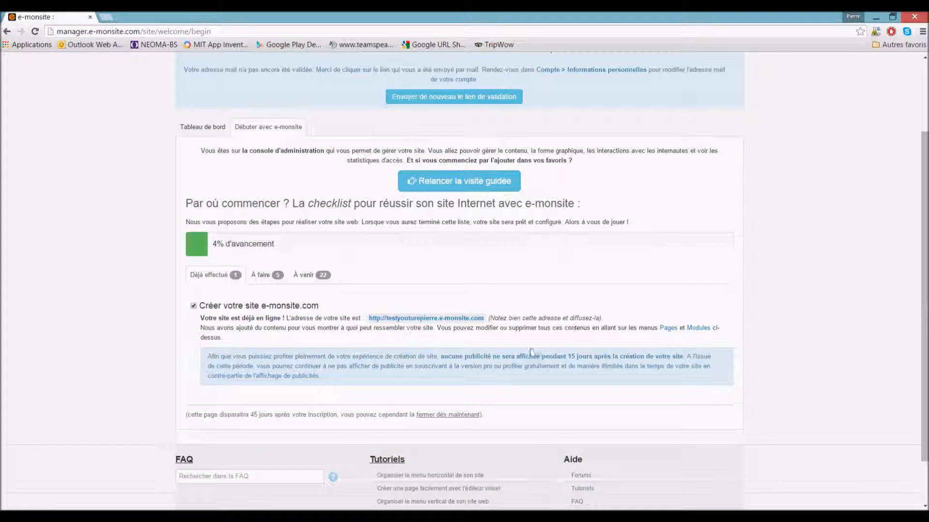
{"action": "scroll", "coordinate": [394, 373], "scroll_direction": "up", "scroll_amount": 2}
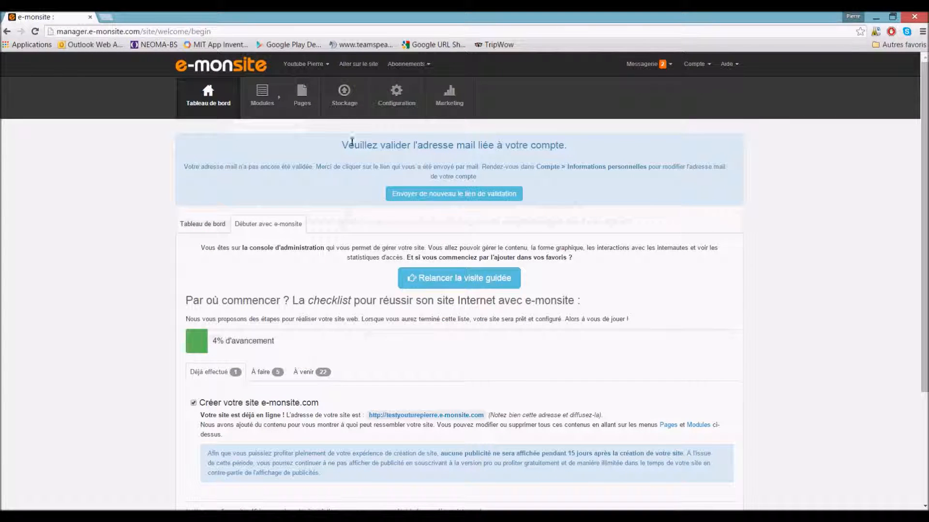
{"action": "left_click", "coordinate": [356, 65]}
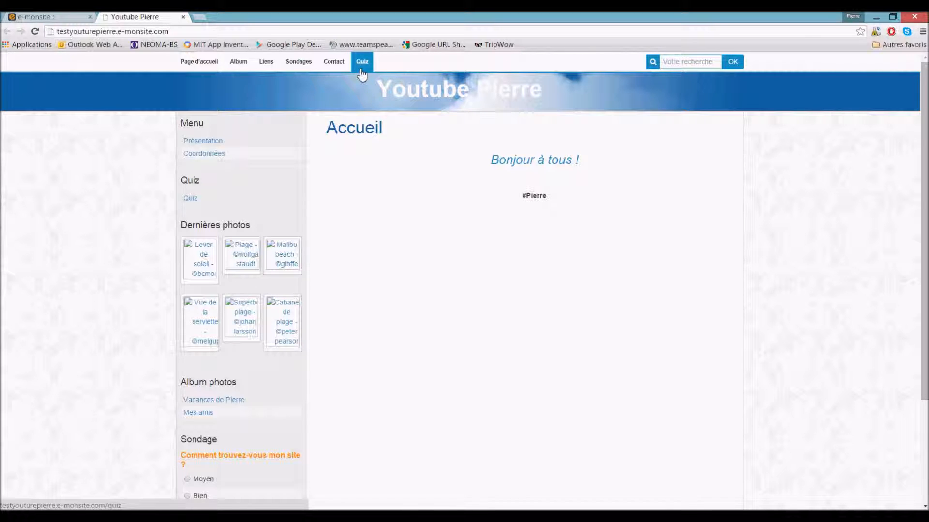
- Browse the published home page's greeting, then return to the manager dashboard tab
{"action": "scroll", "coordinate": [362, 75], "scroll_direction": "down", "scroll_amount": 3}
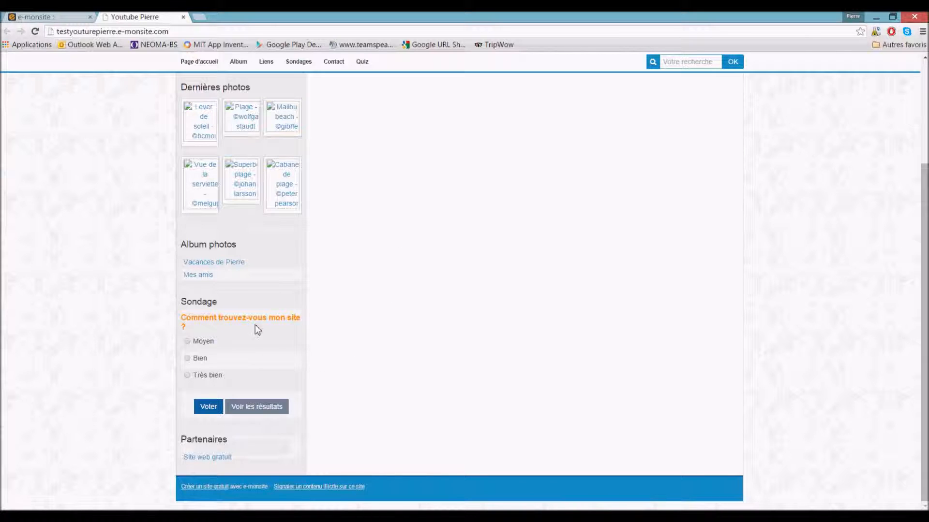
{"action": "scroll", "coordinate": [410, 356], "scroll_direction": "up", "scroll_amount": 3}
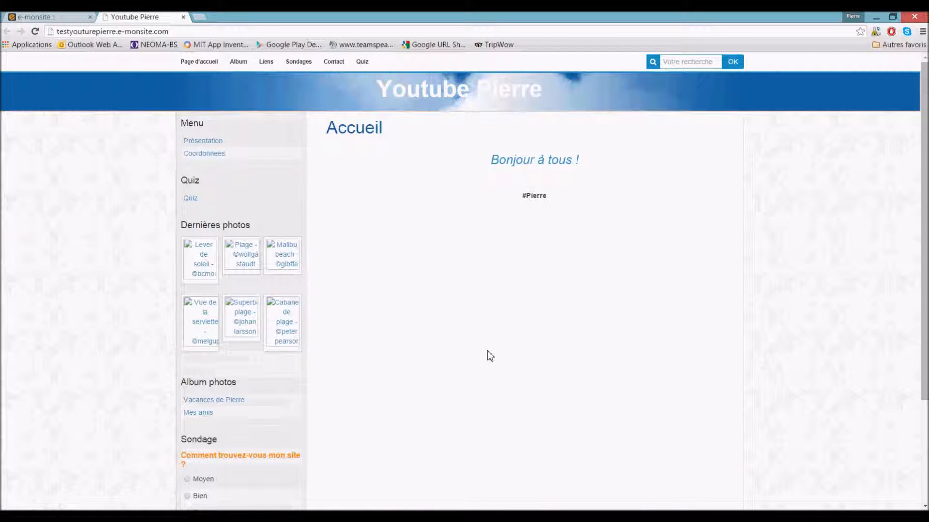
{"action": "left_click_drag", "start_coordinate": [583, 207], "coordinate": [487, 165]}
{"action": "left_click", "coordinate": [390, 135]}
{"action": "scroll", "coordinate": [197, 238], "scroll_direction": "down", "scroll_amount": 3}
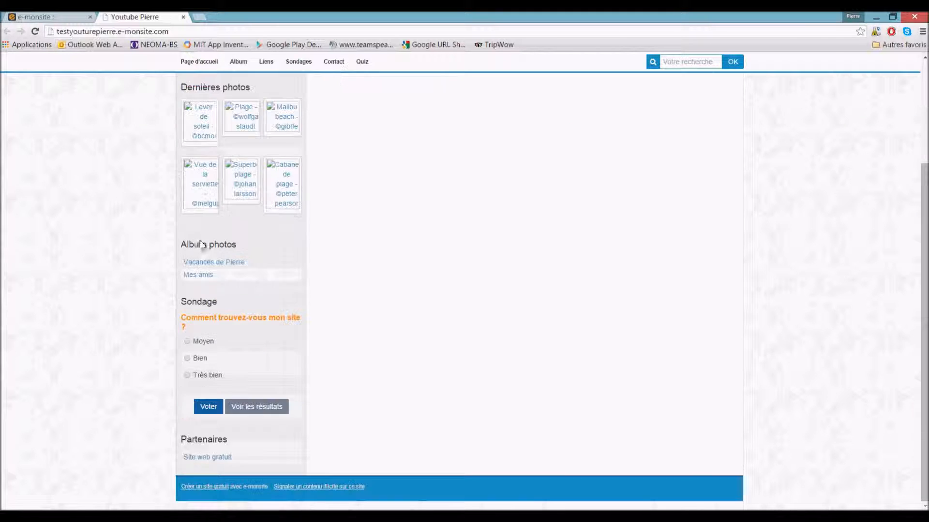
{"action": "scroll", "coordinate": [226, 210], "scroll_direction": "up", "scroll_amount": 1}
{"action": "scroll", "coordinate": [247, 271], "scroll_direction": "down", "scroll_amount": 1}
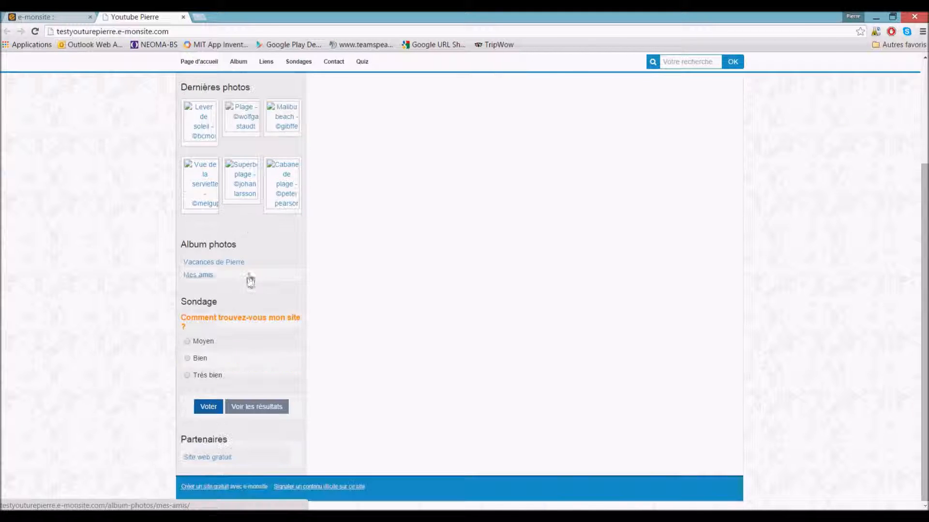
{"action": "scroll", "coordinate": [274, 248], "scroll_direction": "up", "scroll_amount": 3}
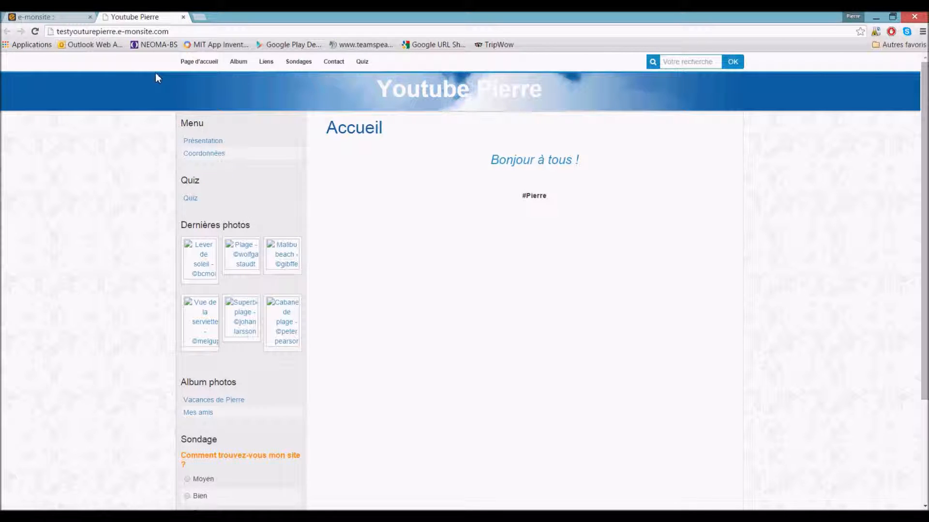
{"action": "left_click", "coordinate": [83, 17]}
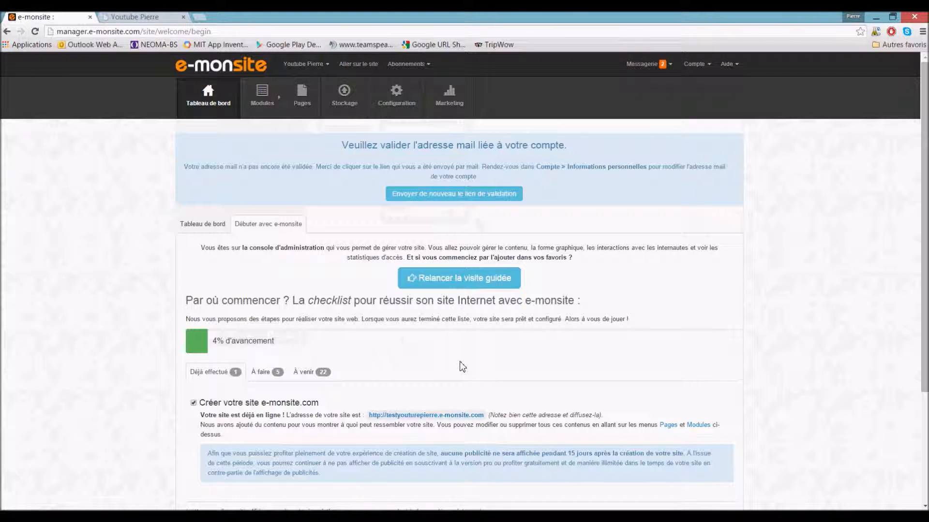
- From the Pages menu in the manager's top bar, choose 'Ajouter une page'
{"action": "mouse_move", "coordinate": [263, 94]}
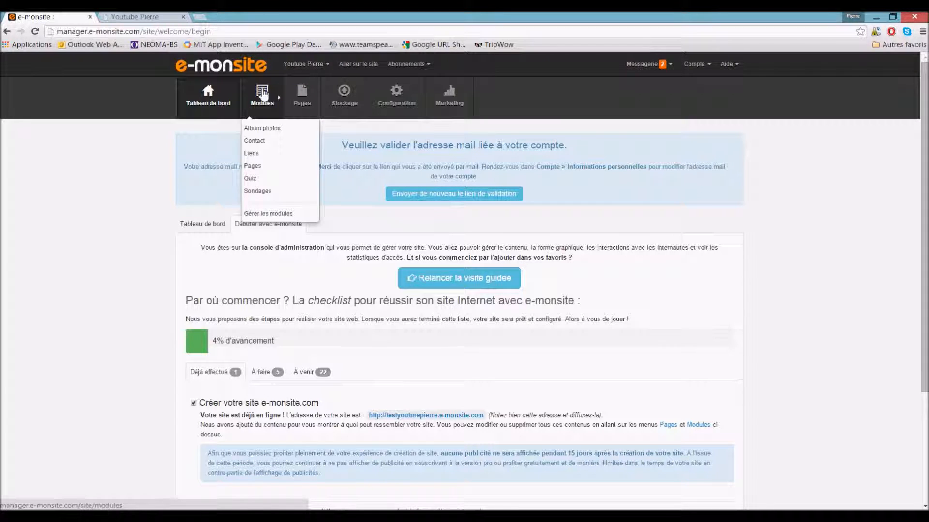
{"action": "mouse_move", "coordinate": [307, 95]}
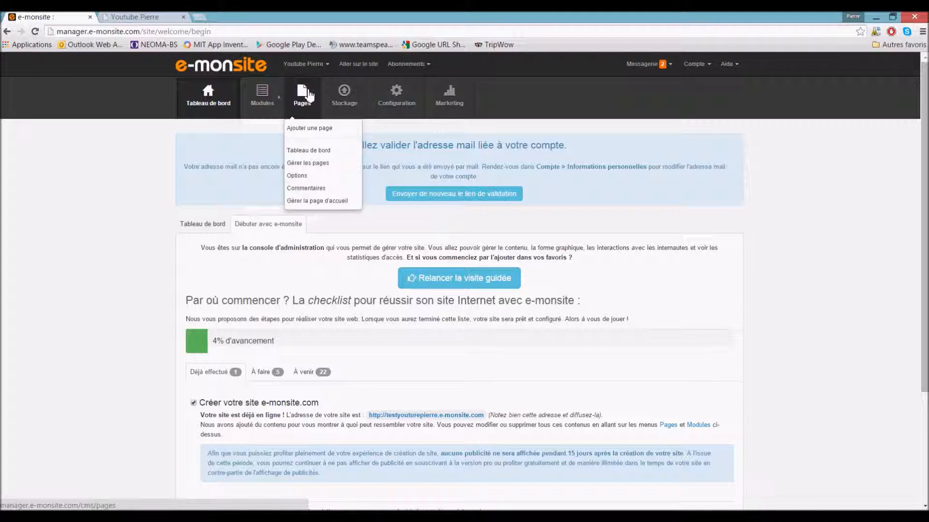
{"action": "left_click", "coordinate": [145, 17]}
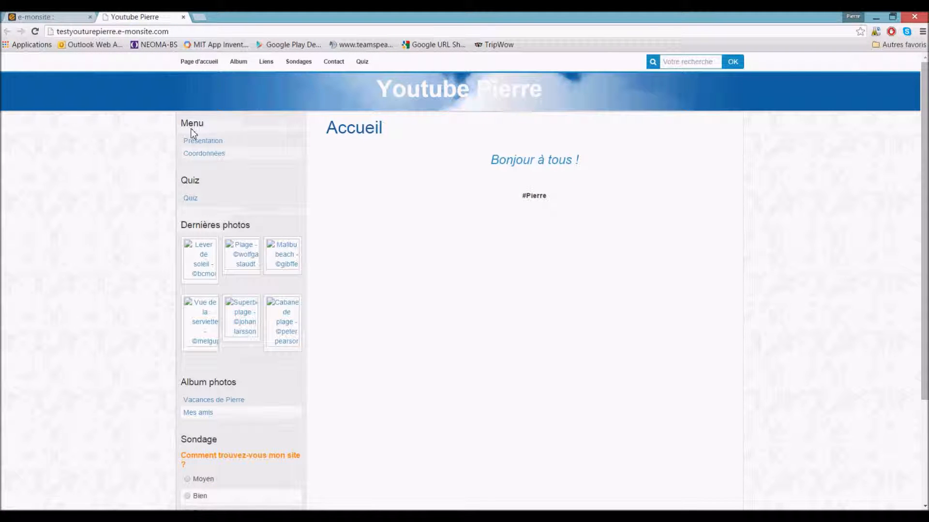
{"action": "left_click", "coordinate": [46, 17]}
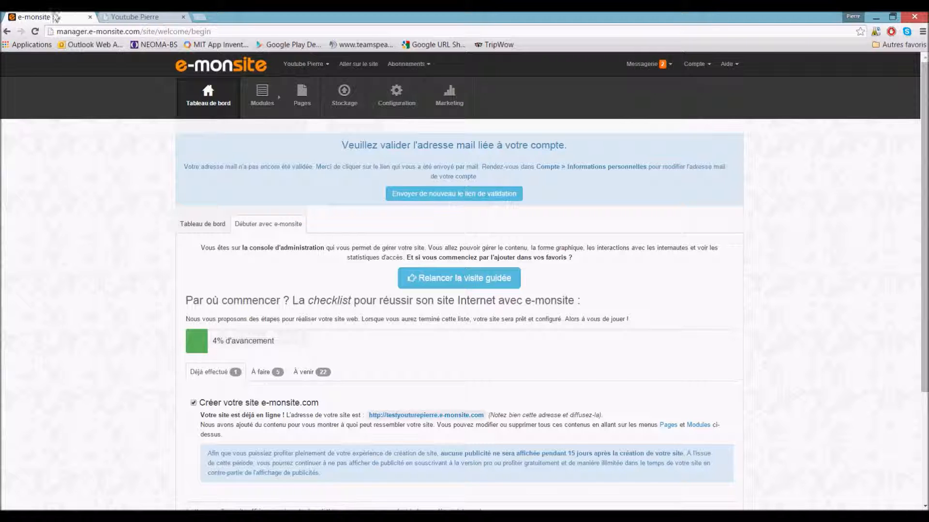
{"action": "mouse_move", "coordinate": [309, 116]}
{"action": "left_click", "coordinate": [311, 130]}
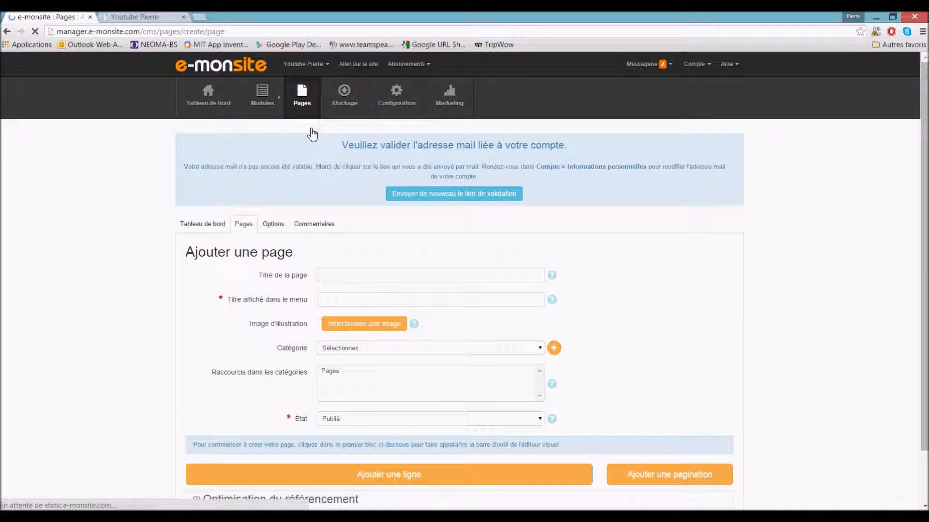
- Title the page 'La nouvelle voiture que j'aime', add a Pages shortcut, and keep it Publié
{"action": "left_click", "coordinate": [355, 273]}
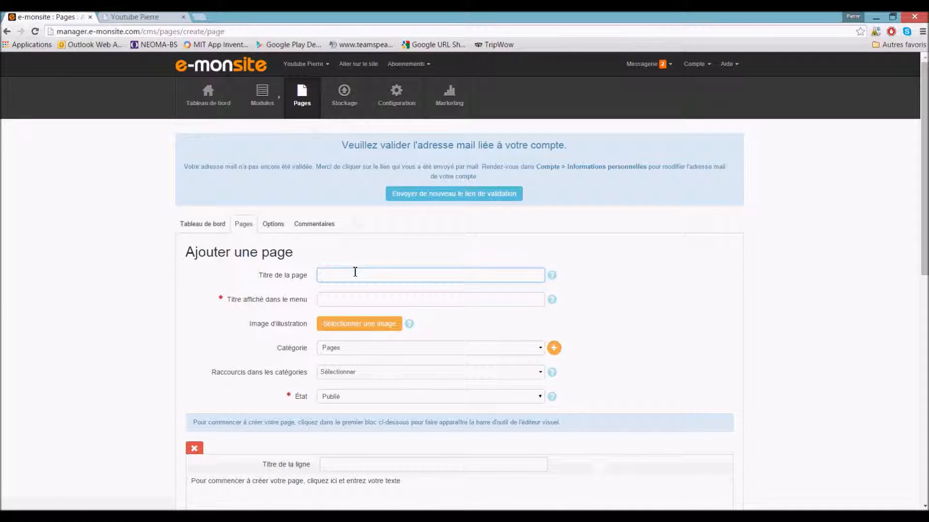
{"action": "type", "text": "La nouvelle"}
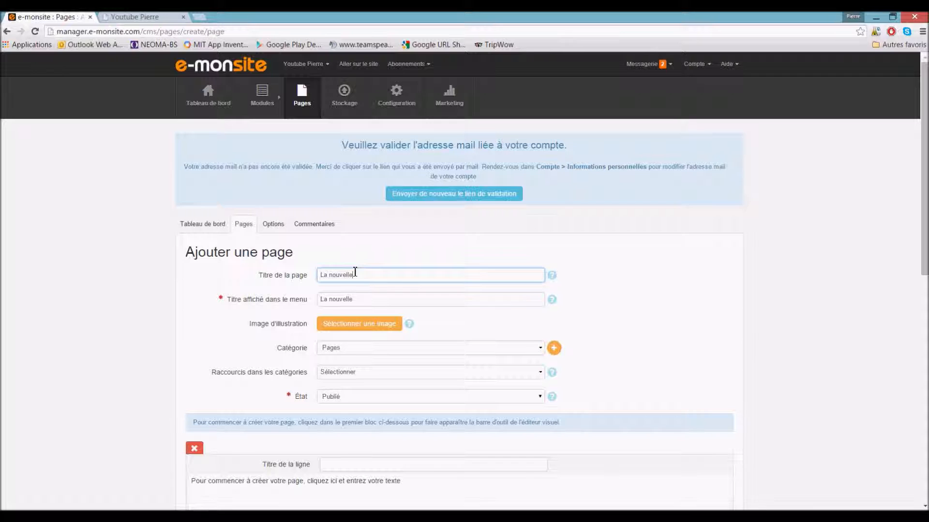
{"action": "type", "text": " voiture que j'aime"}
{"action": "scroll", "coordinate": [355, 274], "scroll_direction": "down", "scroll_amount": 1}
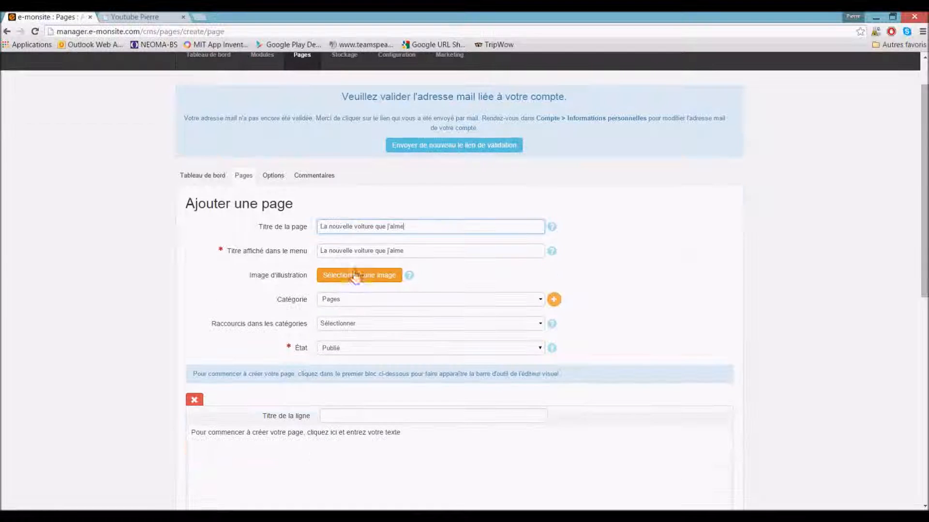
{"action": "left_click", "coordinate": [341, 327]}
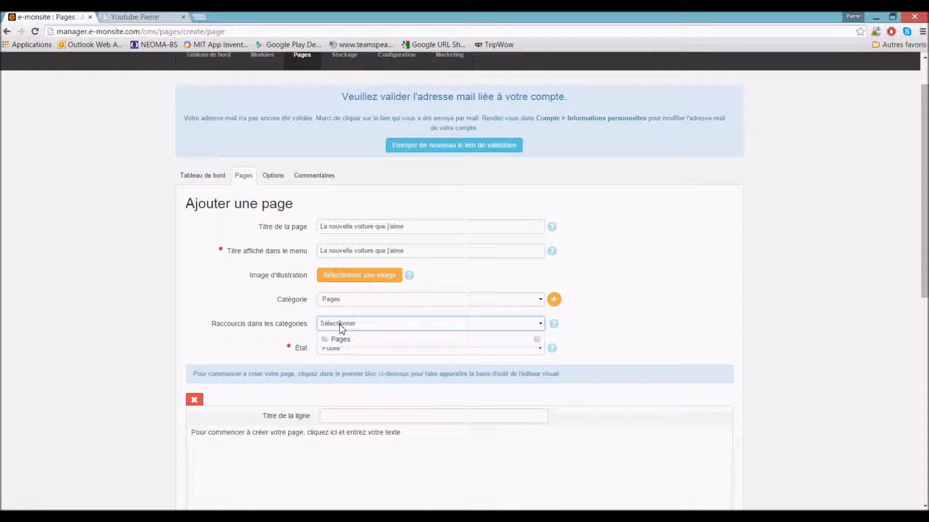
{"action": "left_click", "coordinate": [351, 342]}
{"action": "left_click", "coordinate": [634, 336]}
{"action": "left_click", "coordinate": [394, 349]}
{"action": "left_click", "coordinate": [393, 366]}
- Replace the text block placeholder with 'Voilà la nouvelle voiture que j'aime :' and start a new line
{"action": "scroll", "coordinate": [393, 364], "scroll_direction": "down", "scroll_amount": 3}
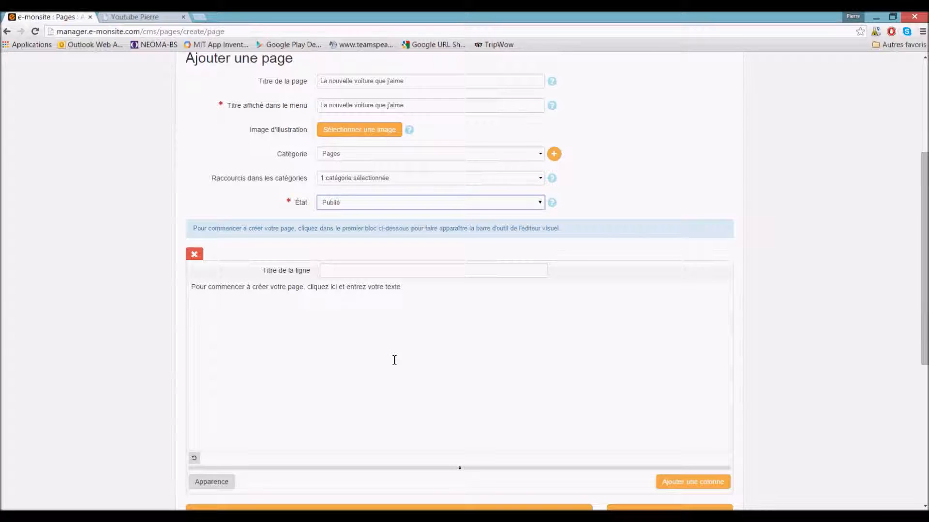
{"action": "left_click", "coordinate": [366, 289]}
{"action": "left_click_drag", "start_coordinate": [437, 364], "coordinate": [156, 348]}
{"action": "key", "text": "Delete"}
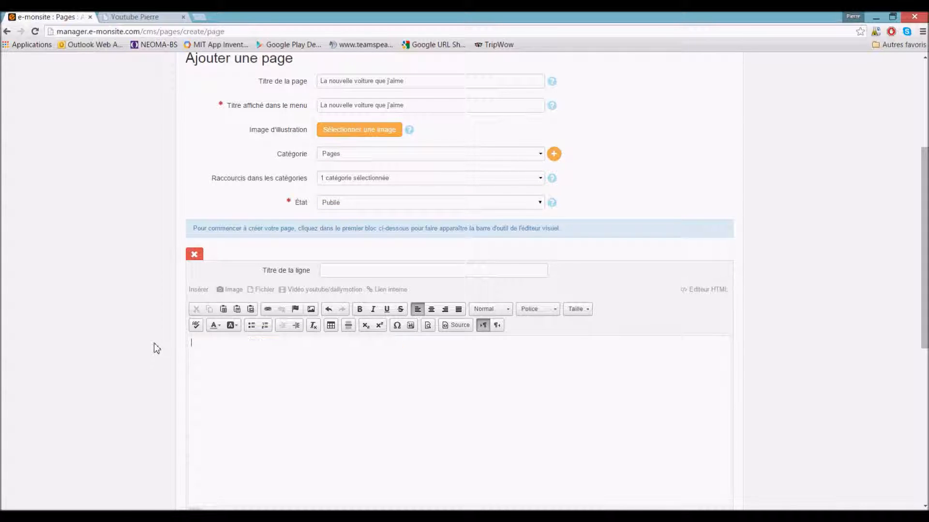
{"action": "type", "text": "Voilà la nouvelle voiture que j'aime :"}
{"action": "key", "text": "Return"}
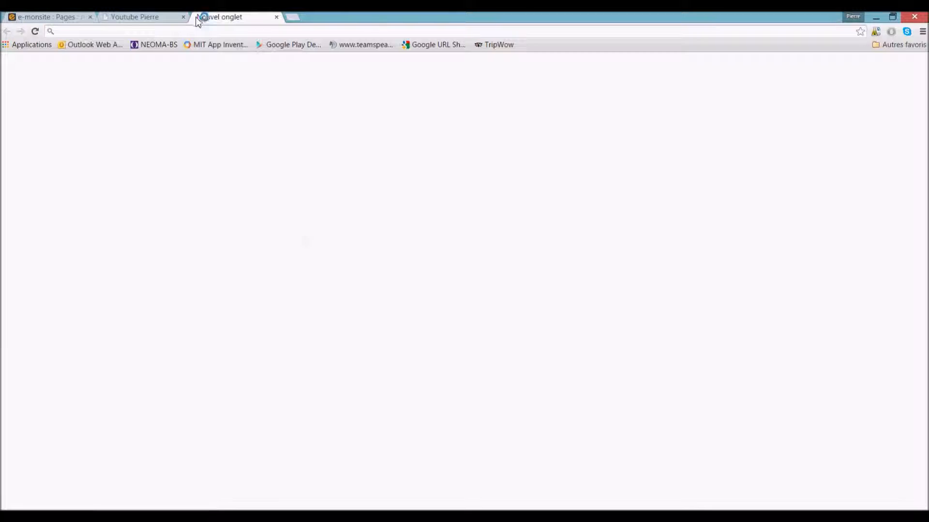
- Search Google Images for 'voiture', copy the full-size Bugatti Veyron photo, and return to the editor
{"action": "type", "text": "voiture"}
{"action": "key", "text": "Return"}
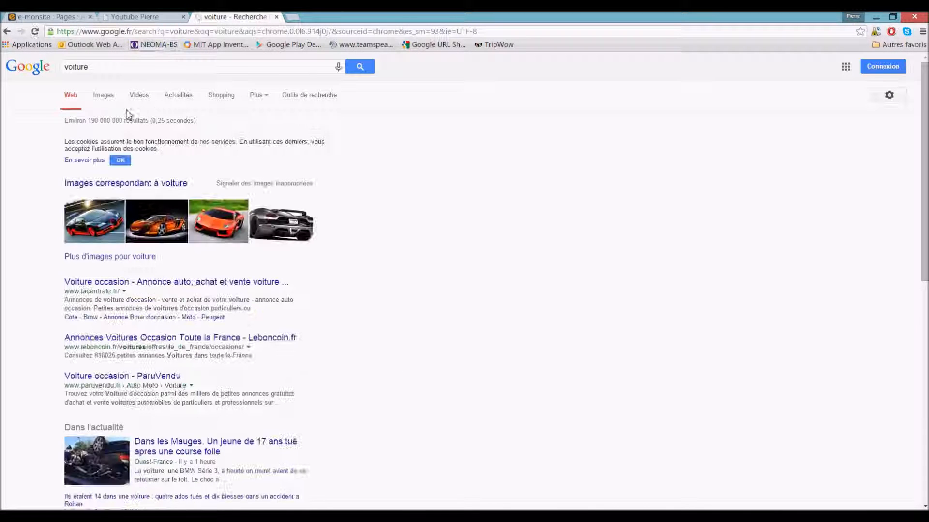
{"action": "left_click", "coordinate": [105, 96]}
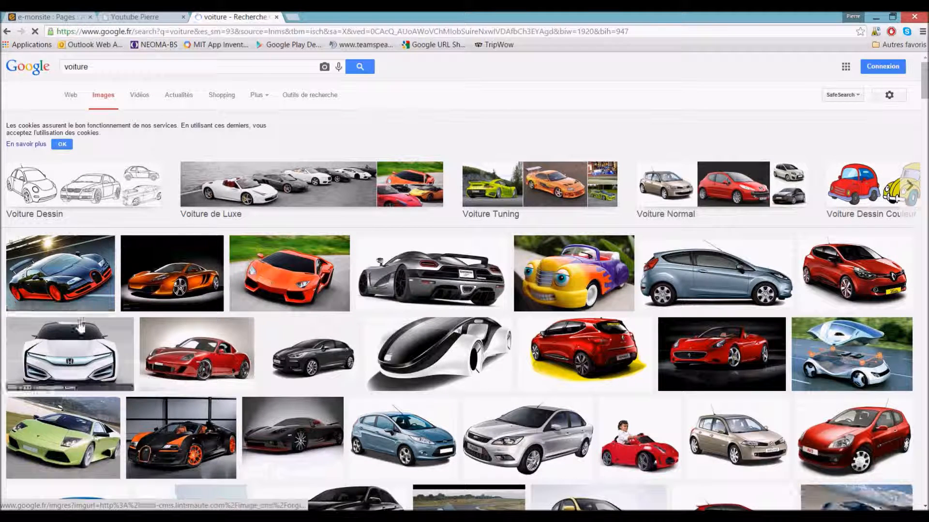
{"action": "left_click", "coordinate": [92, 280]}
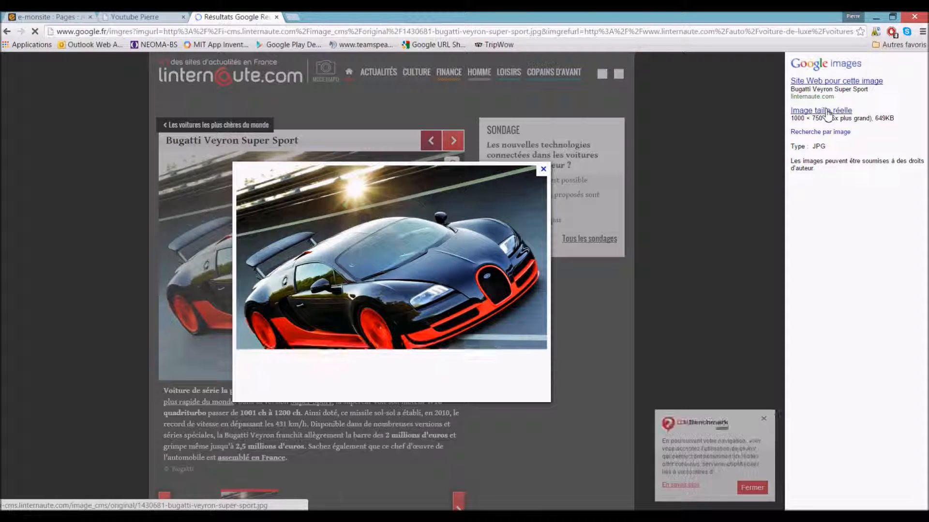
{"action": "left_click", "coordinate": [827, 112]}
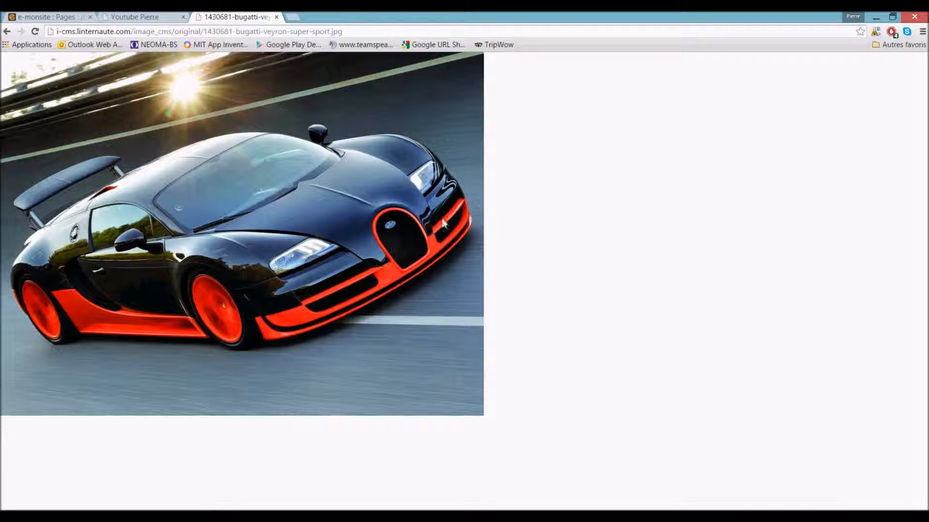
{"action": "right_click", "coordinate": [297, 220]}
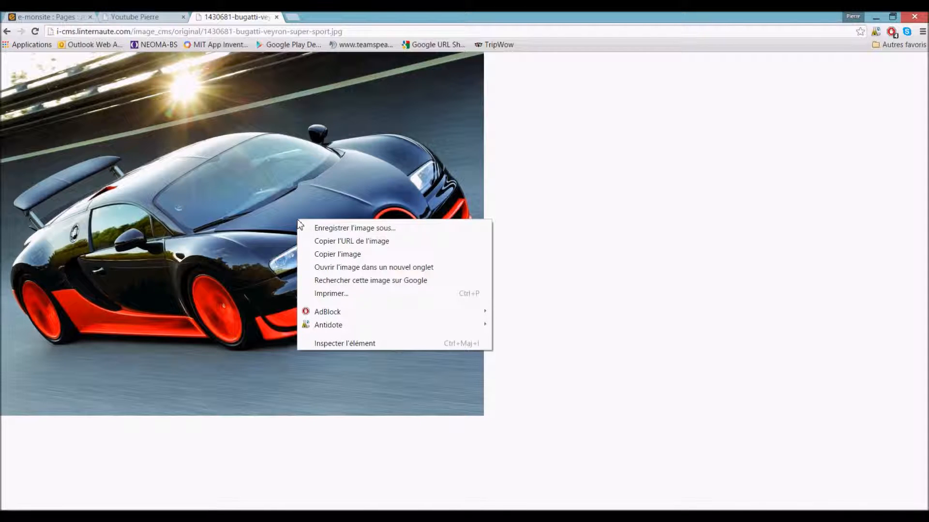
{"action": "left_click", "coordinate": [340, 255]}
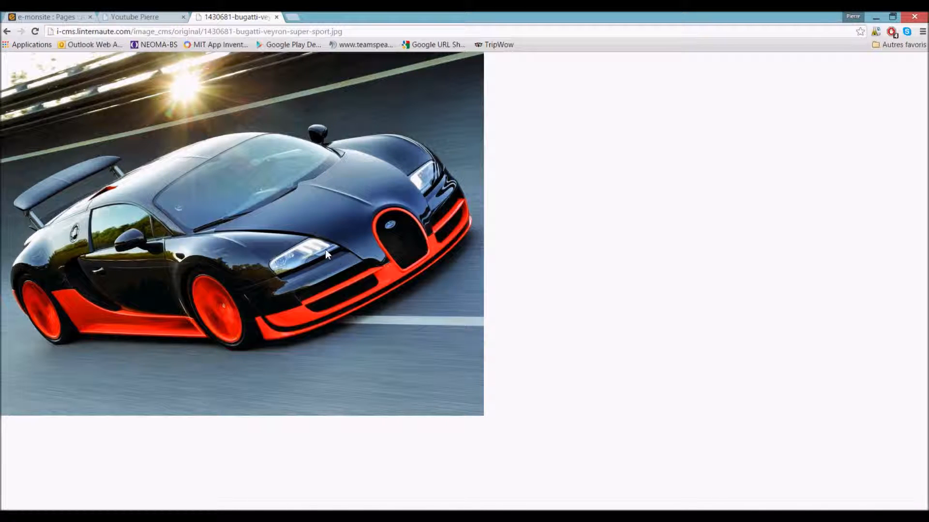
{"action": "left_click", "coordinate": [48, 17]}
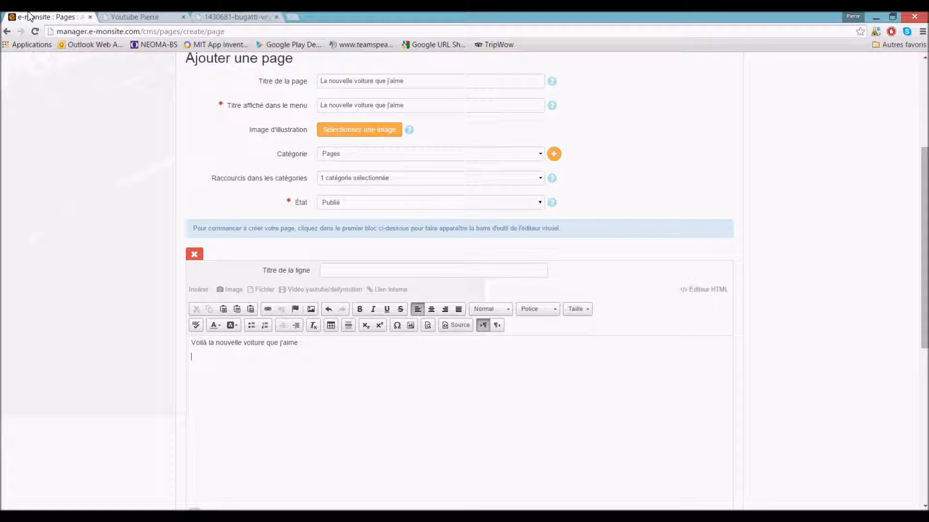
- Paste the copied Bugatti car photo into the new page's content editor
{"action": "right_click", "coordinate": [201, 359]}
{"action": "left_click", "coordinate": [215, 364]}
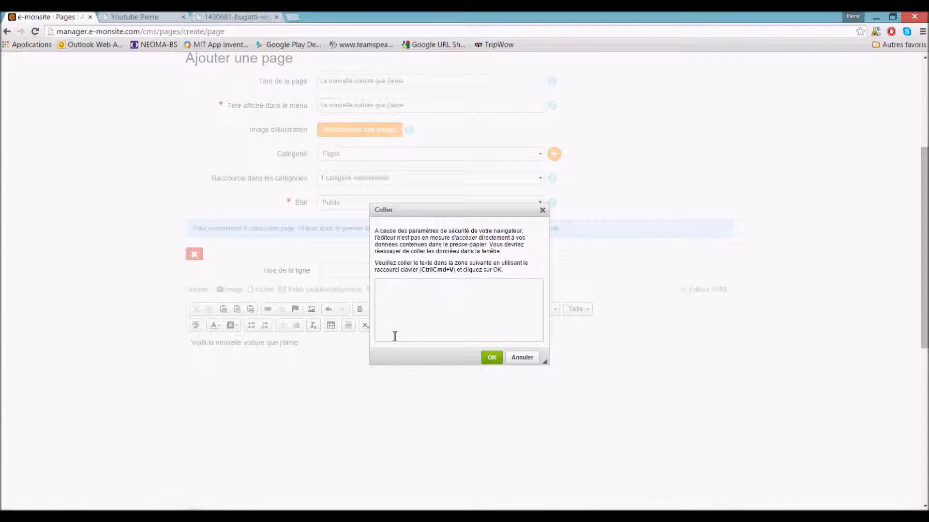
{"action": "key", "text": "ctrl+v"}
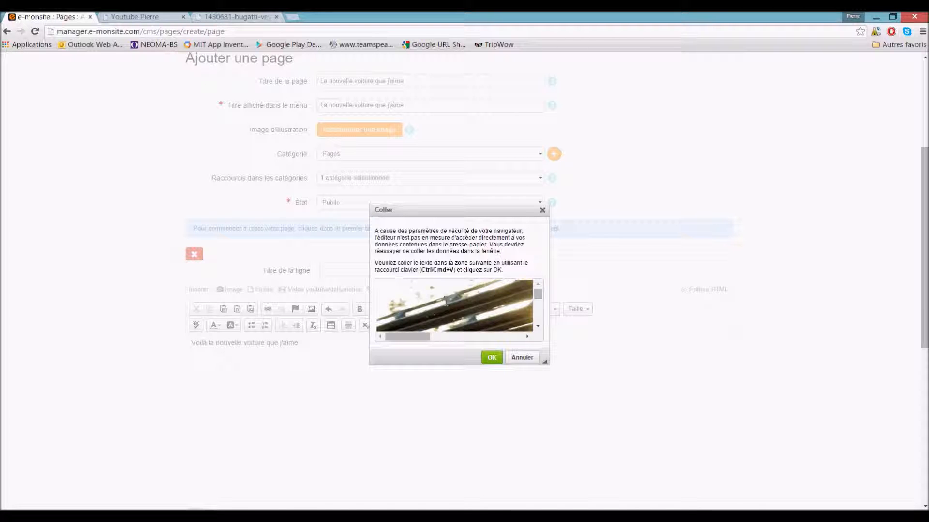
{"action": "scroll", "coordinate": [464, 312], "scroll_direction": "down", "scroll_amount": 5}
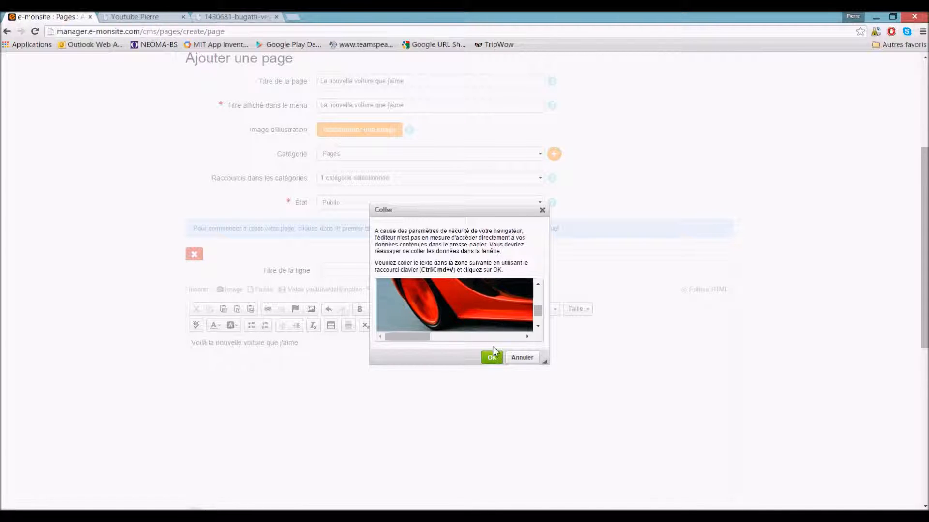
{"action": "left_click", "coordinate": [491, 358]}
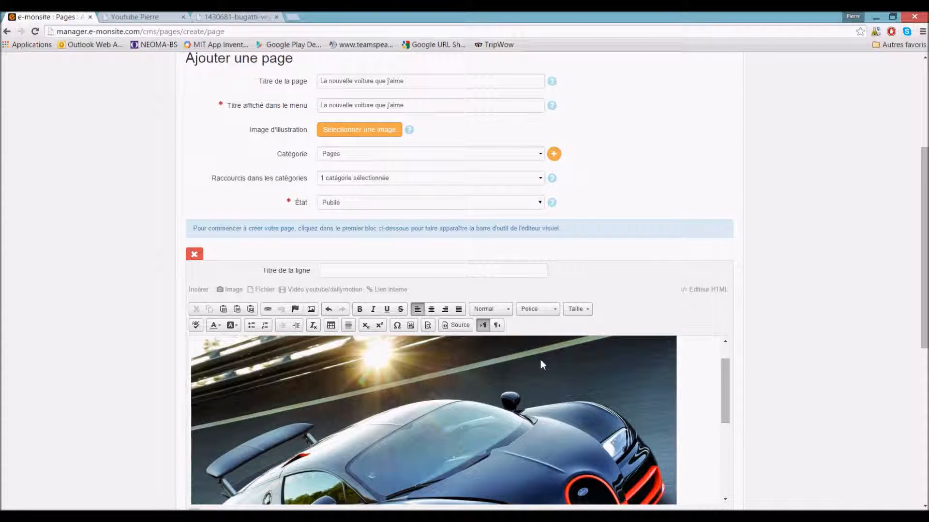
- Save the page 'La nouvelle voiture que j'aime' so it joins the pages list
{"action": "scroll", "coordinate": [698, 333], "scroll_direction": "down", "scroll_amount": 7}
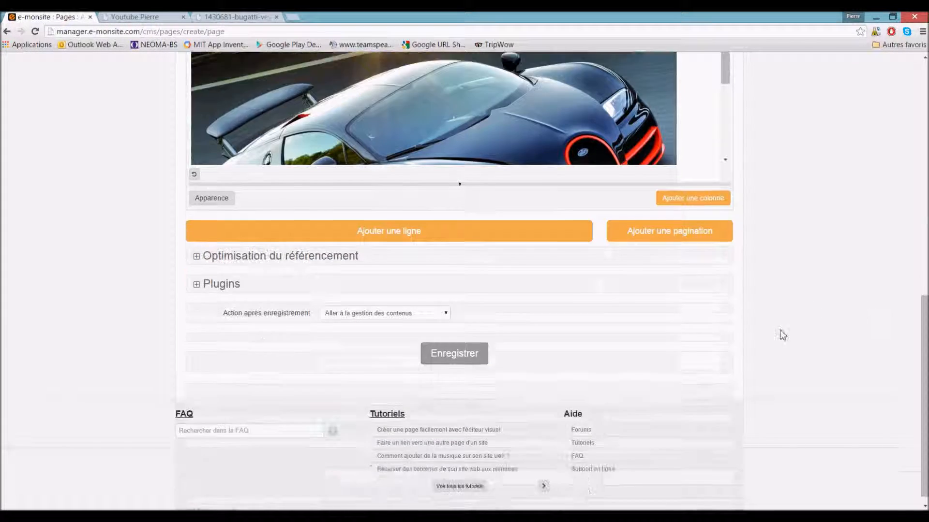
{"action": "scroll", "coordinate": [556, 332], "scroll_direction": "up", "scroll_amount": 3}
{"action": "scroll", "coordinate": [483, 393], "scroll_direction": "down", "scroll_amount": 3}
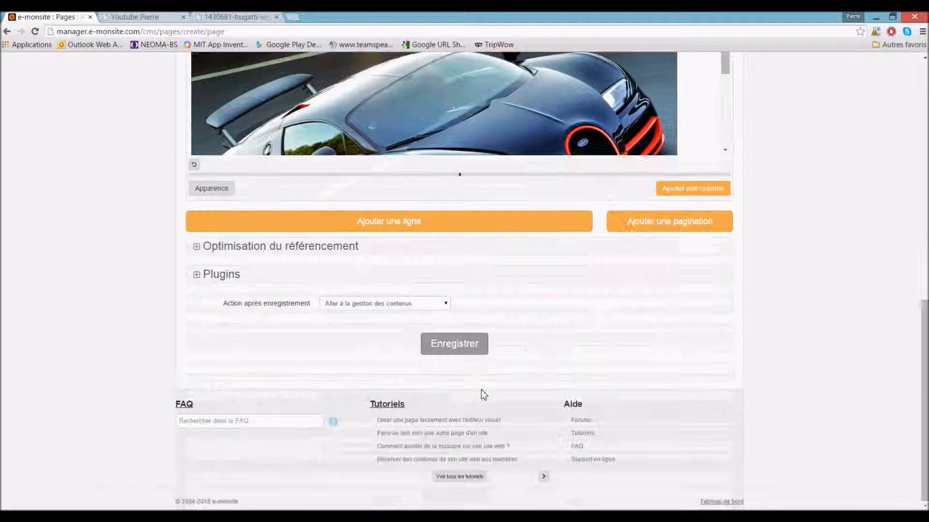
{"action": "left_click", "coordinate": [439, 355]}
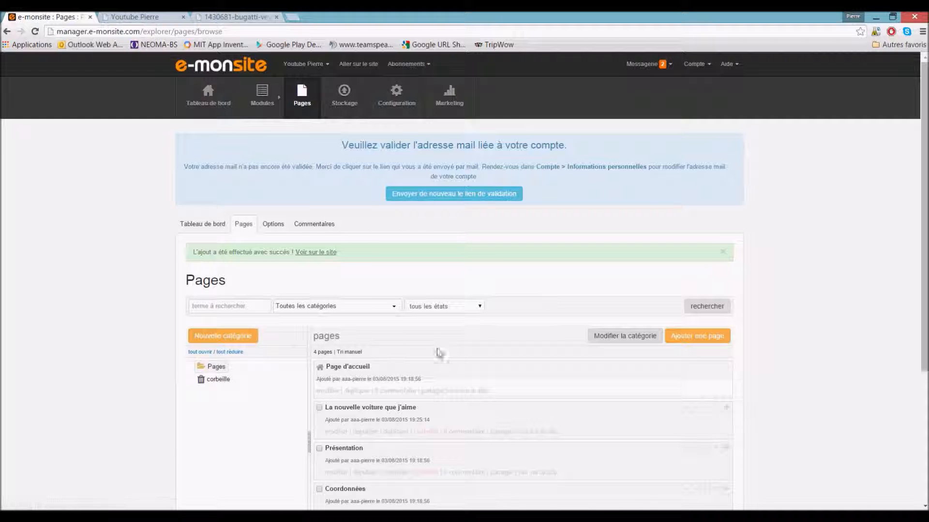
- View the new car page on the live site and close the two leftover tabs
{"action": "left_click", "coordinate": [307, 254]}
{"action": "left_click", "coordinate": [277, 17]}
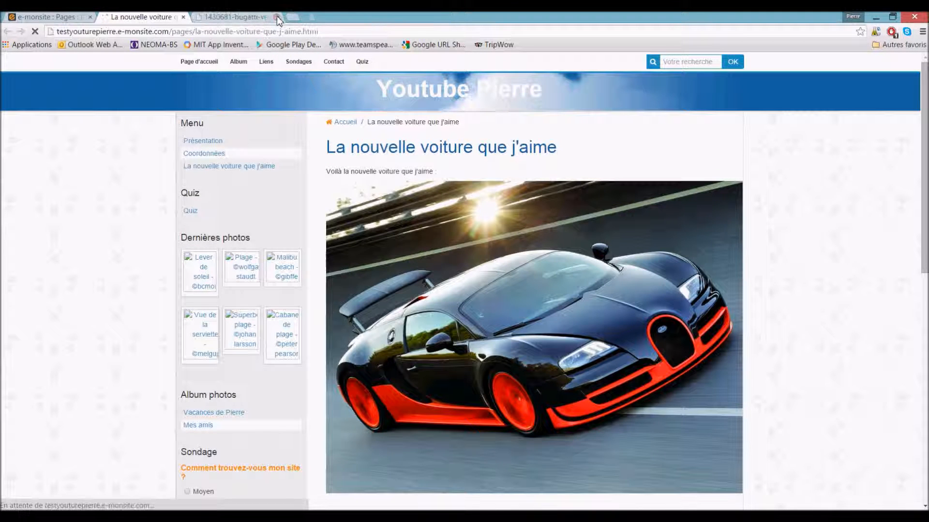
{"action": "left_click", "coordinate": [277, 17]}
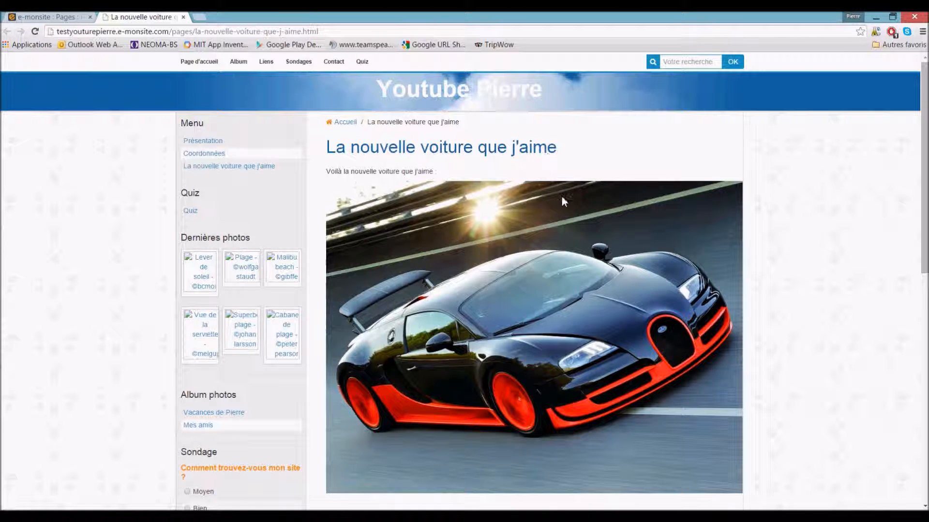
{"action": "scroll", "coordinate": [466, 249], "scroll_direction": "down", "scroll_amount": 1}
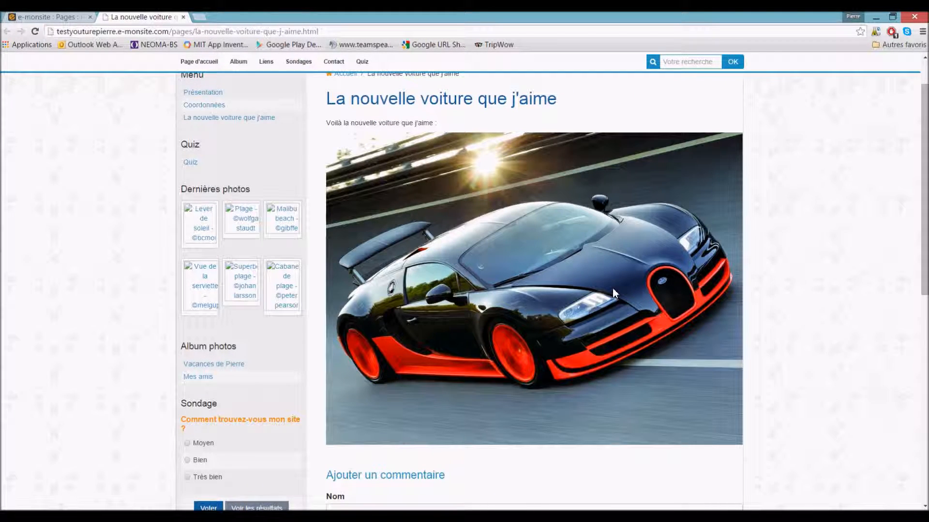
{"action": "scroll", "coordinate": [612, 288], "scroll_direction": "up", "scroll_amount": 1}
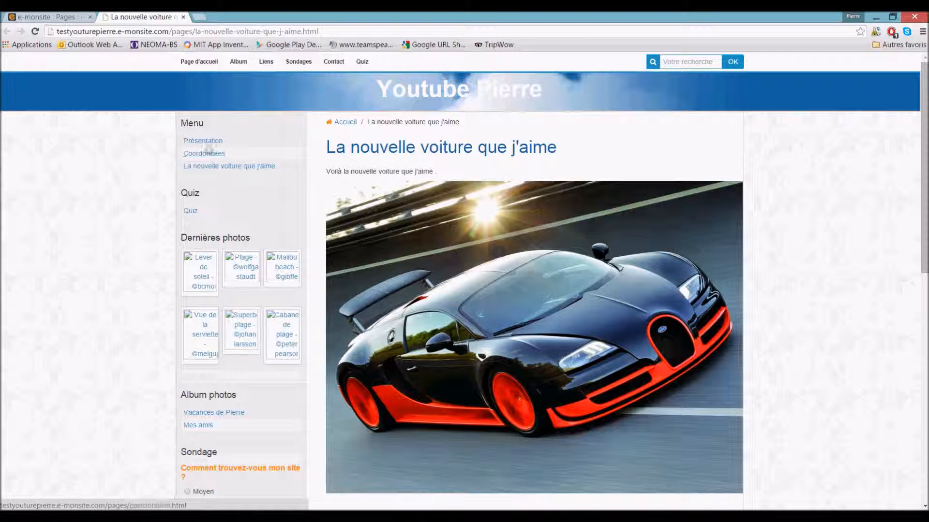
- Look over the live Coordonnées page, then go back to the site manager's pages list
{"action": "left_click", "coordinate": [204, 154]}
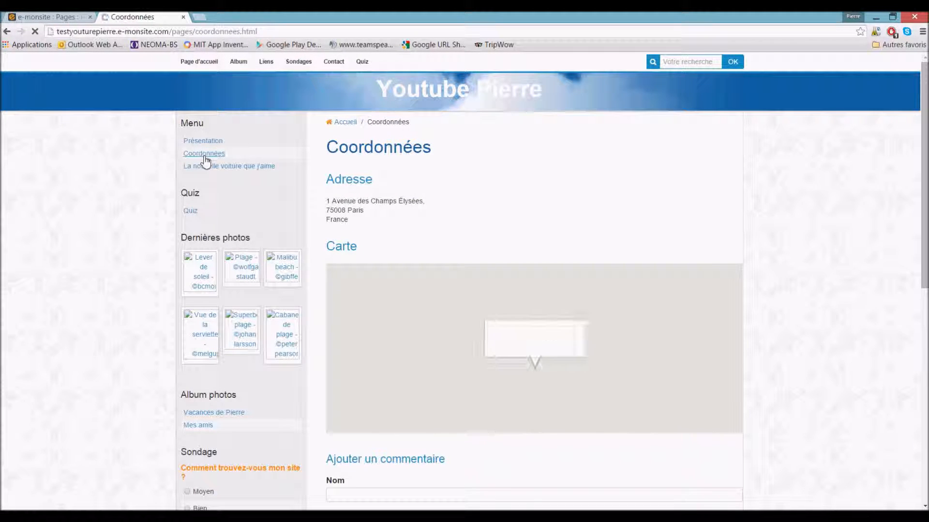
{"action": "scroll", "coordinate": [491, 216], "scroll_direction": "down", "scroll_amount": 3}
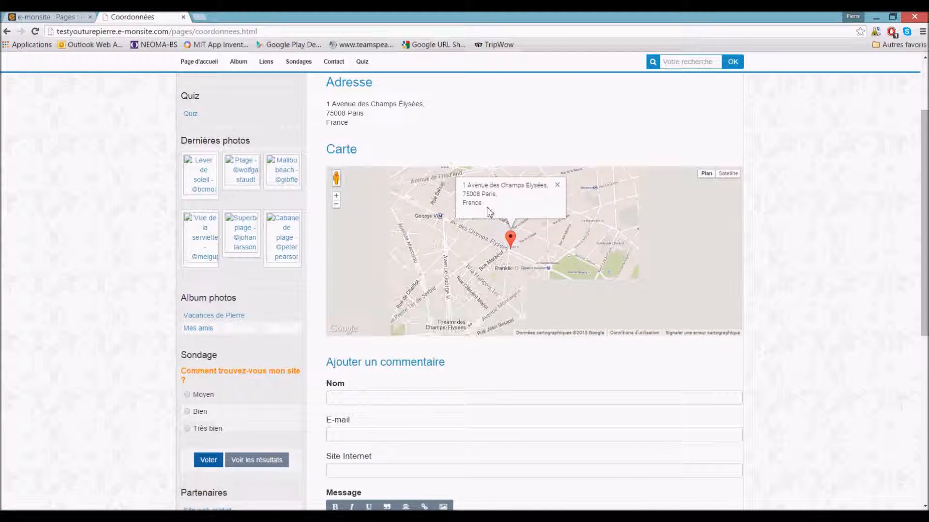
{"action": "scroll", "coordinate": [841, 296], "scroll_direction": "down", "scroll_amount": 4}
{"action": "scroll", "coordinate": [802, 290], "scroll_direction": "up", "scroll_amount": 6}
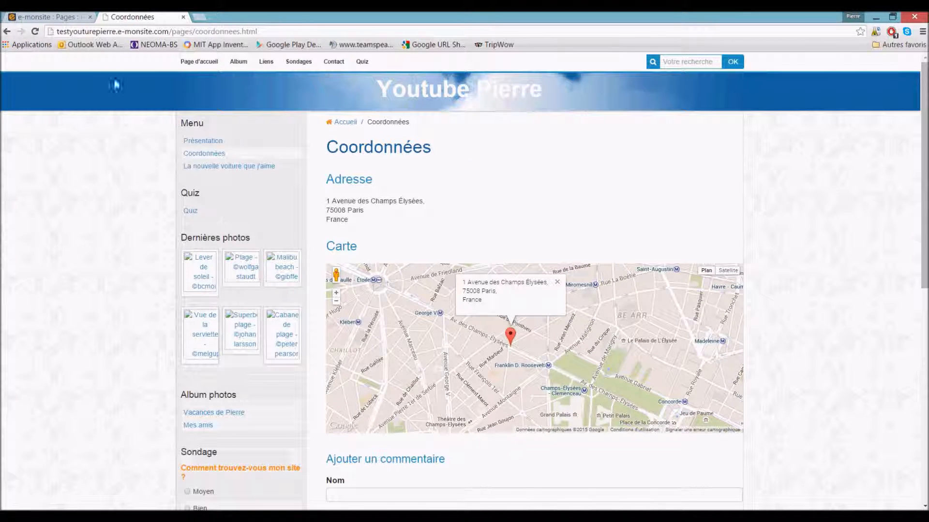
{"action": "left_click", "coordinate": [43, 17]}
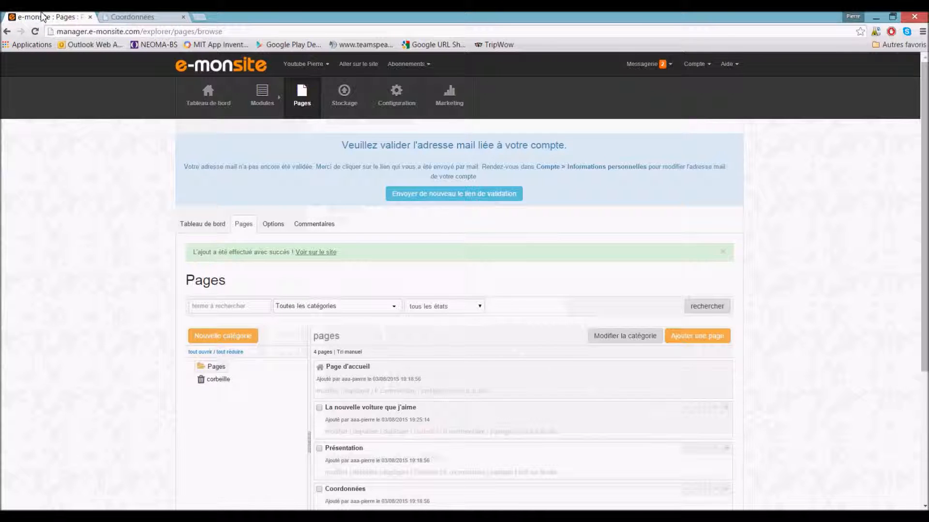
- In Gérer les pages, tick the Coordonnées page for deletion
{"action": "scroll", "coordinate": [249, 203], "scroll_direction": "down", "scroll_amount": 2}
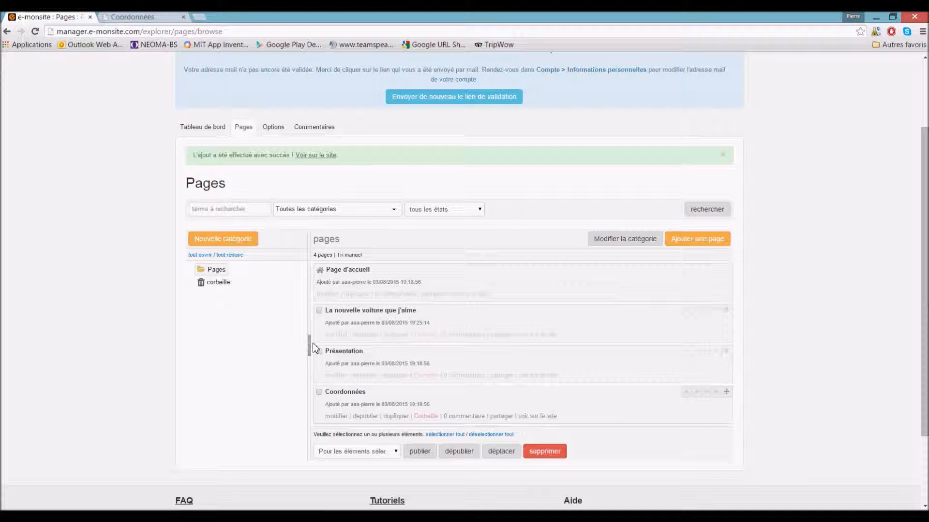
{"action": "scroll", "coordinate": [379, 379], "scroll_direction": "up", "scroll_amount": 2}
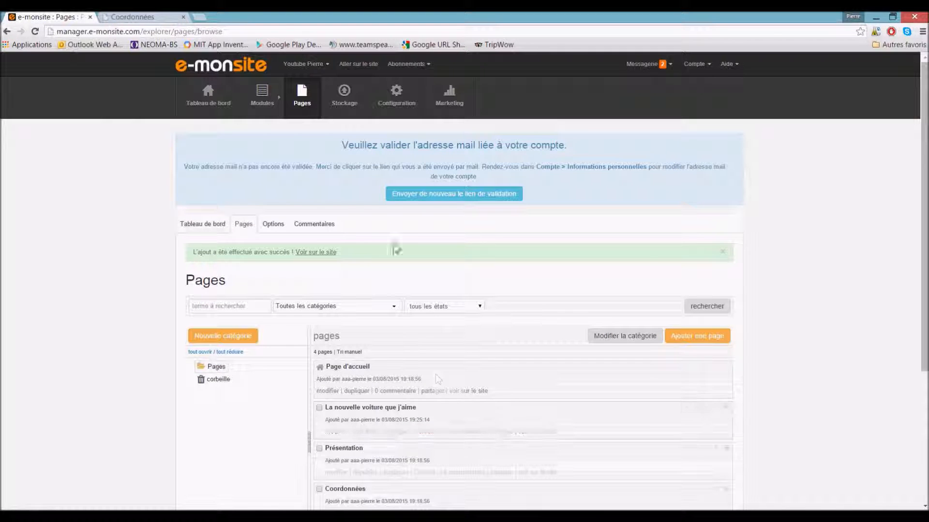
{"action": "mouse_move", "coordinate": [304, 99]}
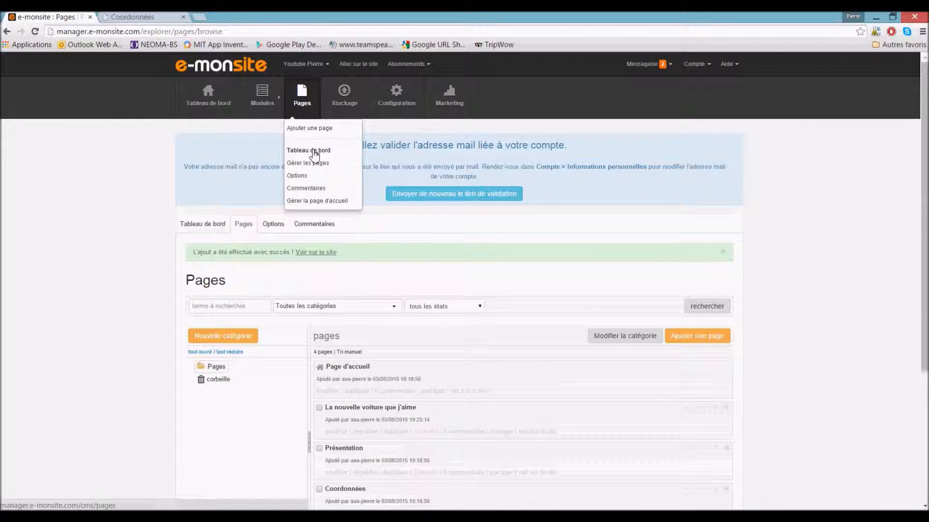
{"action": "scroll", "coordinate": [294, 298], "scroll_direction": "down", "scroll_amount": 2}
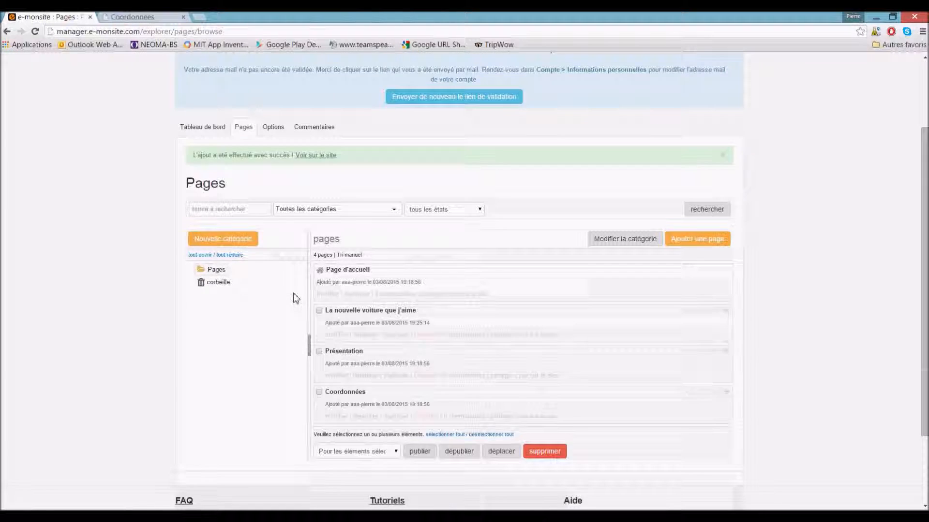
{"action": "scroll", "coordinate": [293, 293], "scroll_direction": "up", "scroll_amount": 2}
{"action": "left_click", "coordinate": [310, 163]}
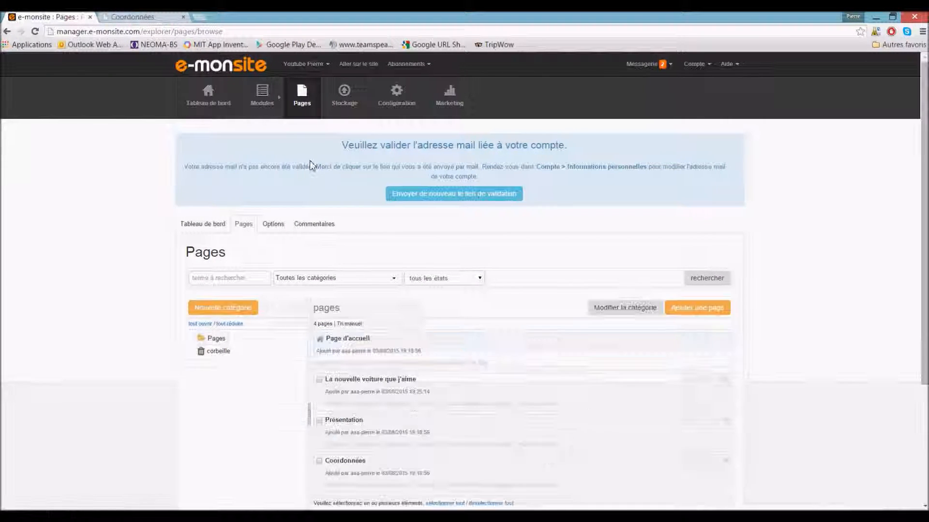
{"action": "scroll", "coordinate": [321, 209], "scroll_direction": "down", "scroll_amount": 1}
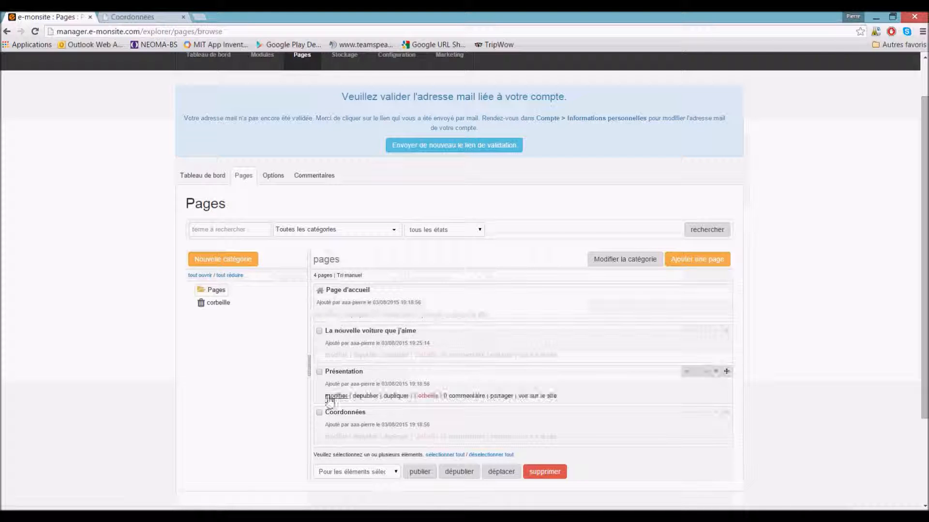
{"action": "left_click", "coordinate": [320, 414]}
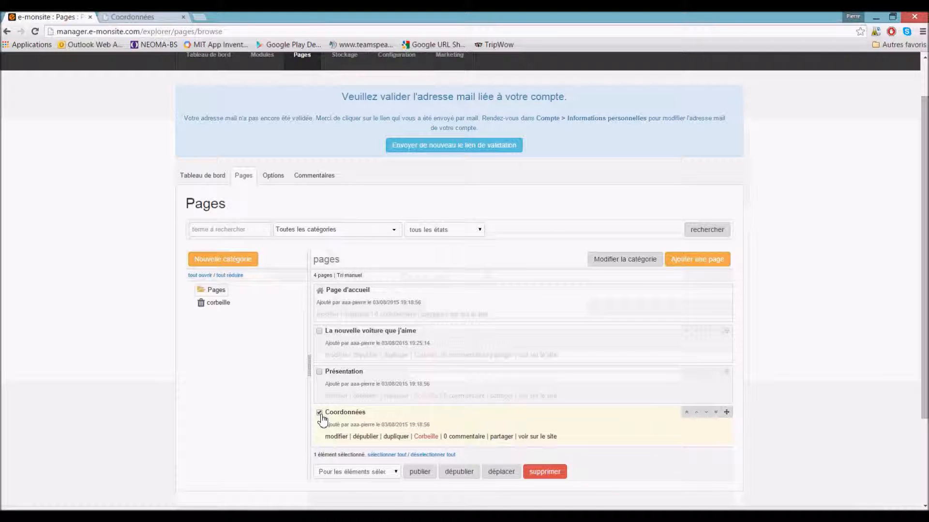
- Check the live Présentation page, then tick it too and send both pages to the trash
{"action": "left_click", "coordinate": [152, 19]}
{"action": "left_click", "coordinate": [207, 141]}
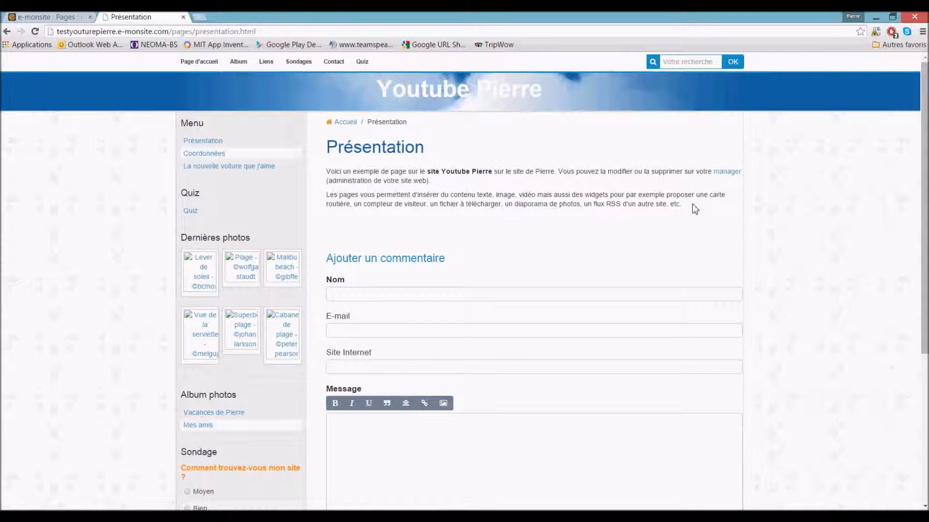
{"action": "left_click", "coordinate": [47, 18]}
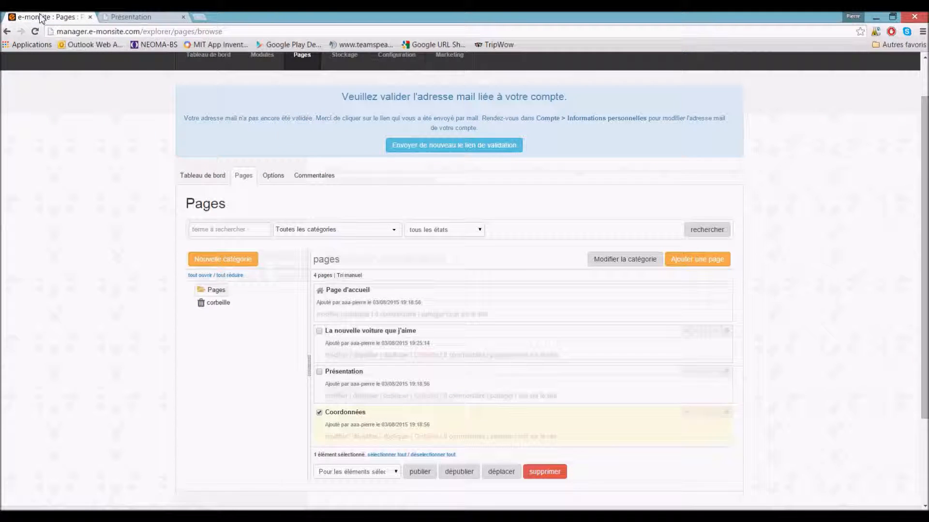
{"action": "left_click", "coordinate": [319, 372]}
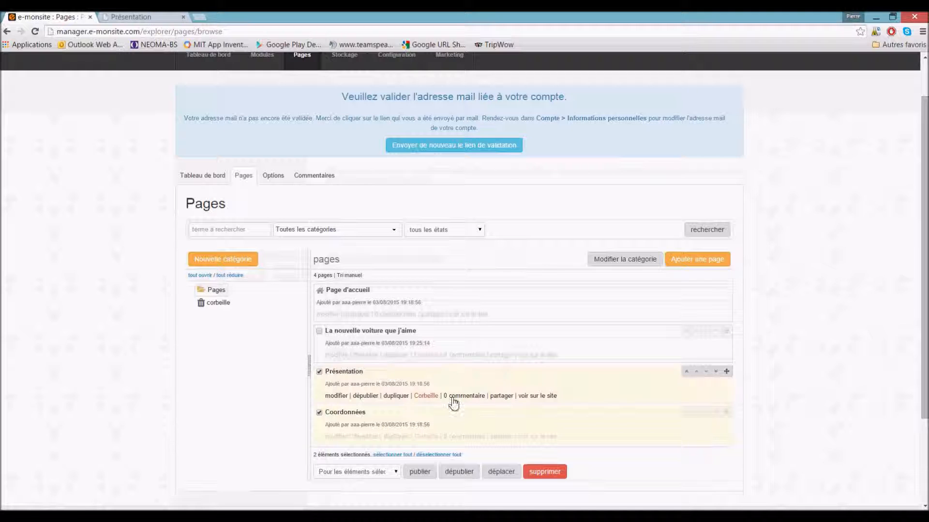
{"action": "left_click", "coordinate": [559, 472]}
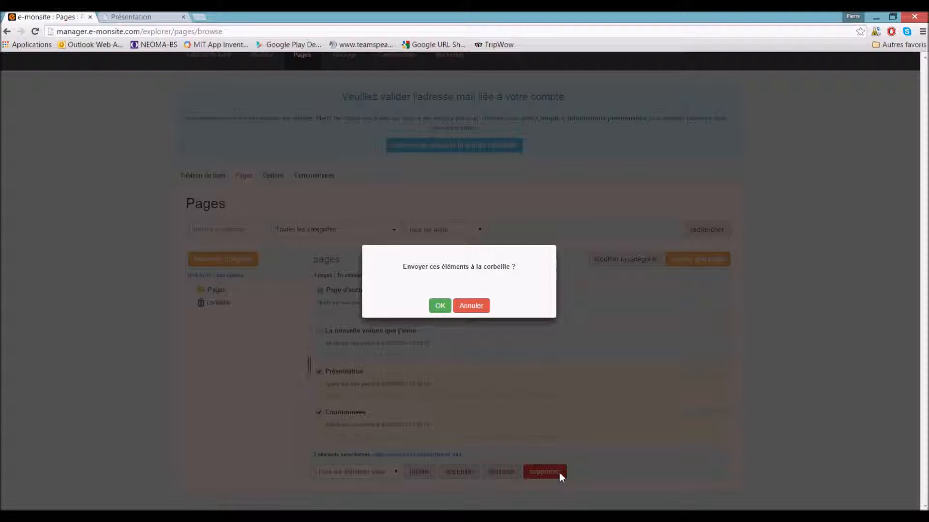
{"action": "left_click", "coordinate": [440, 306]}
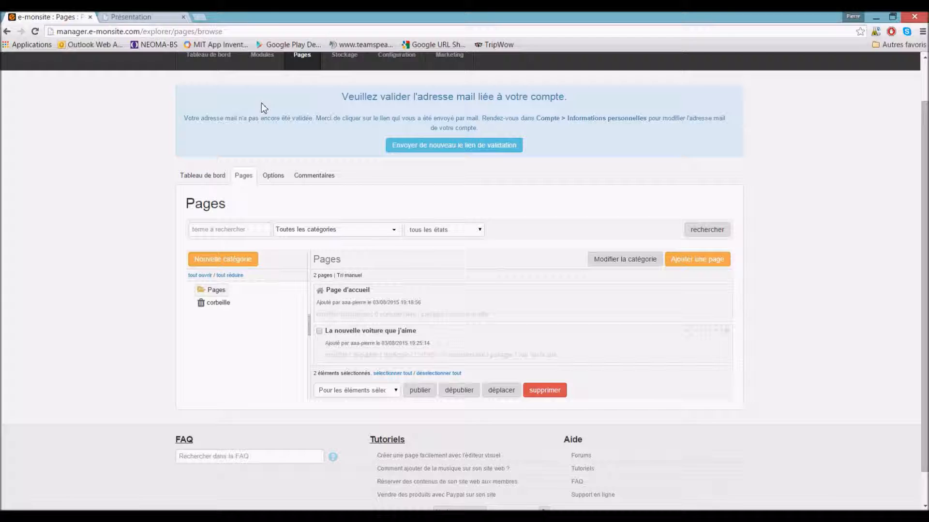
{"action": "left_click", "coordinate": [166, 16]}
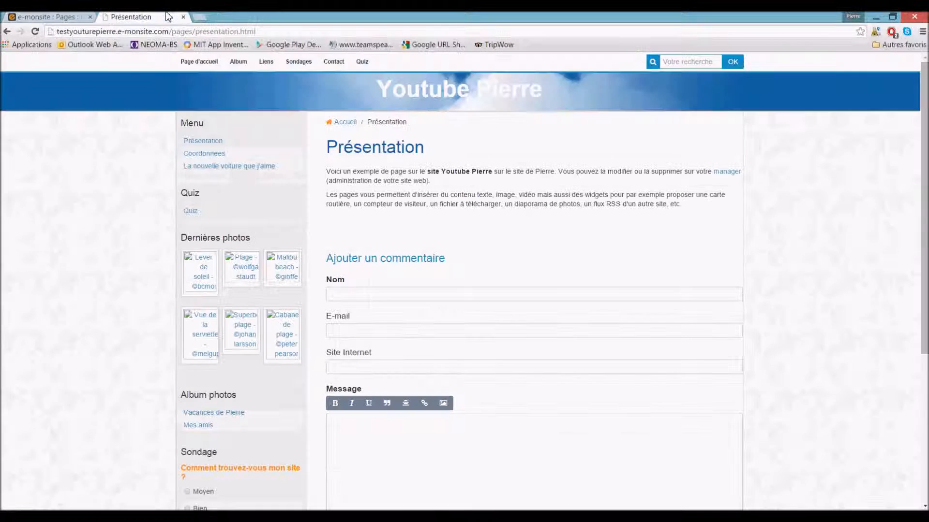
- Reload the Présentation URL to confirm it returns a 404, then open the car page
{"action": "left_click", "coordinate": [482, 31]}
{"action": "key", "text": "Return"}
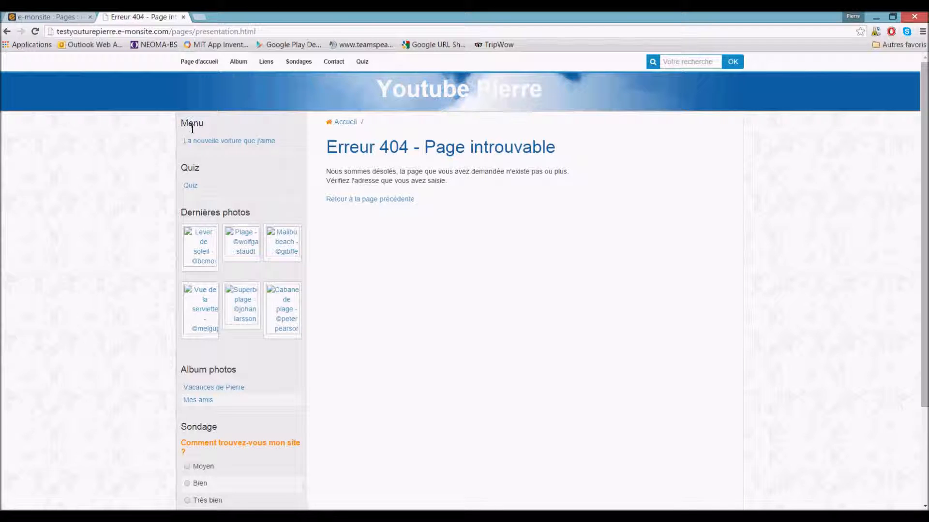
{"action": "left_click", "coordinate": [201, 145]}
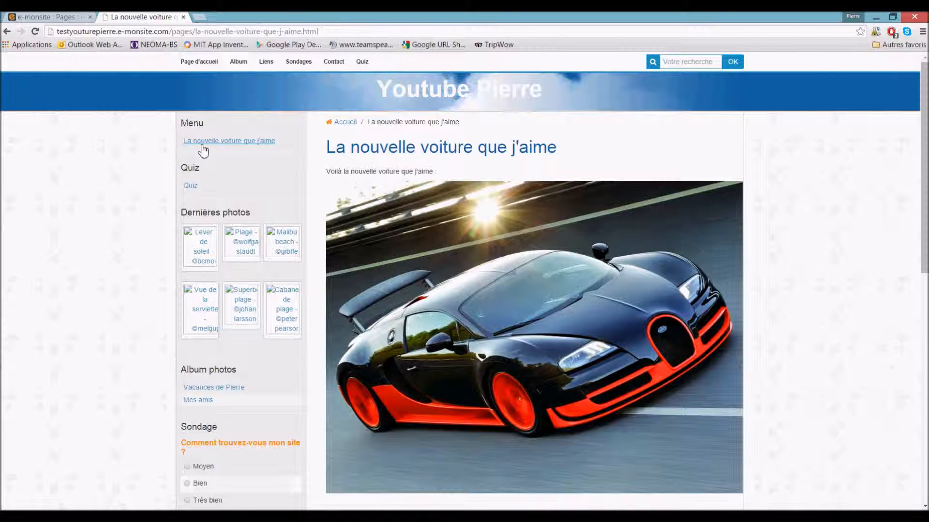
- Return to the e-monsite manager and open the Tableau de bord
{"action": "left_click", "coordinate": [48, 17]}
{"action": "mouse_move", "coordinate": [257, 64]}
{"action": "scroll", "coordinate": [257, 65], "scroll_direction": "up", "scroll_amount": 1}
{"action": "left_click", "coordinate": [203, 109]}
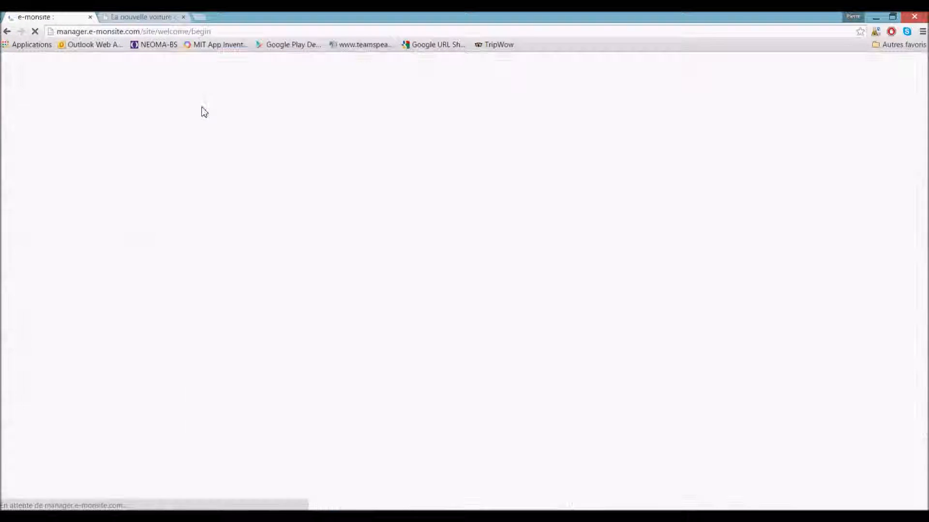